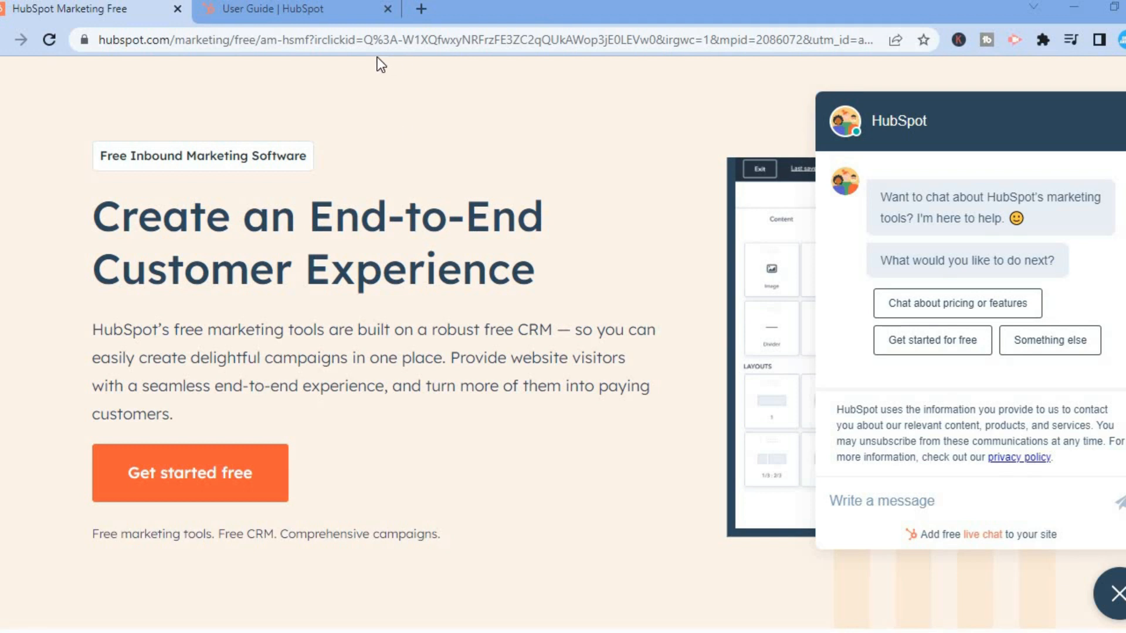
Switch to the HubSpot user guide page and open the sales Tasks page
click(297, 9)
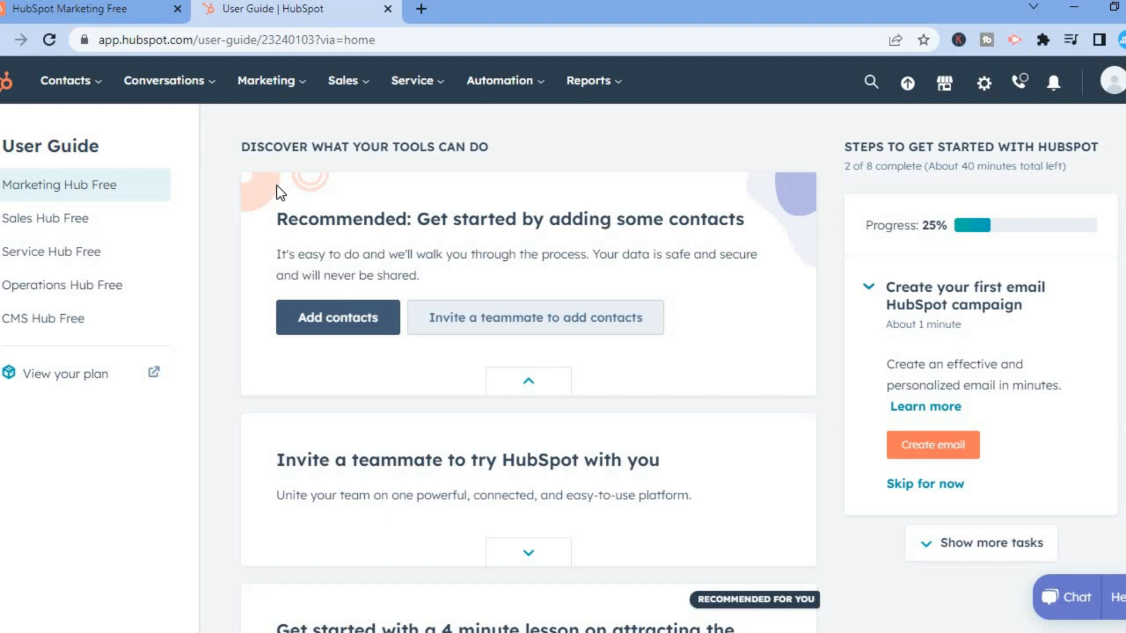
click(345, 95)
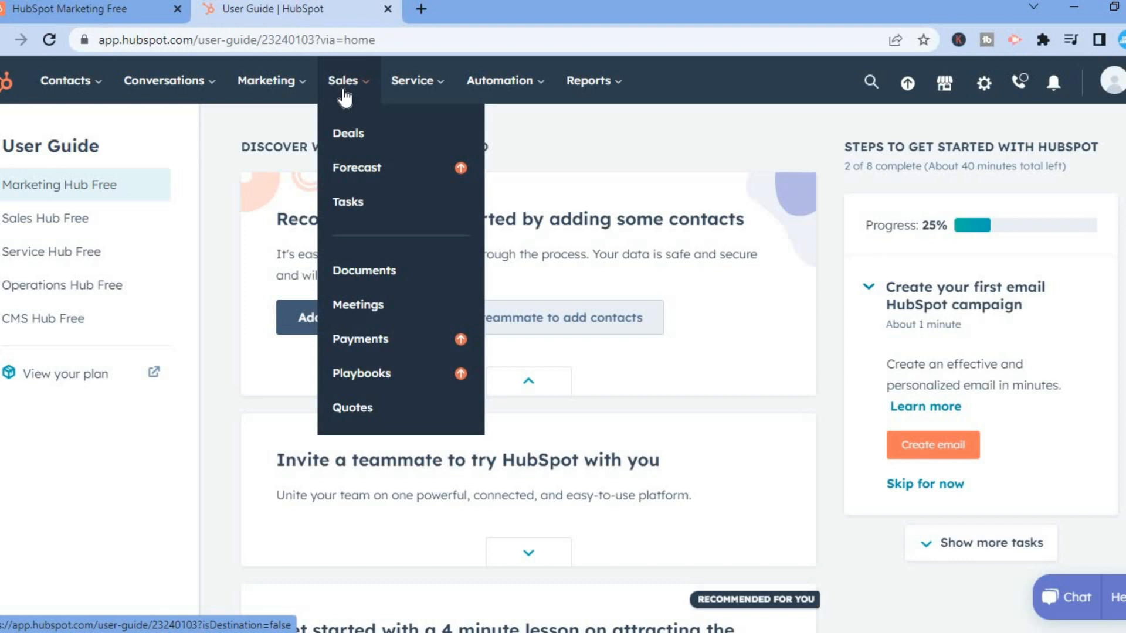
click(366, 202)
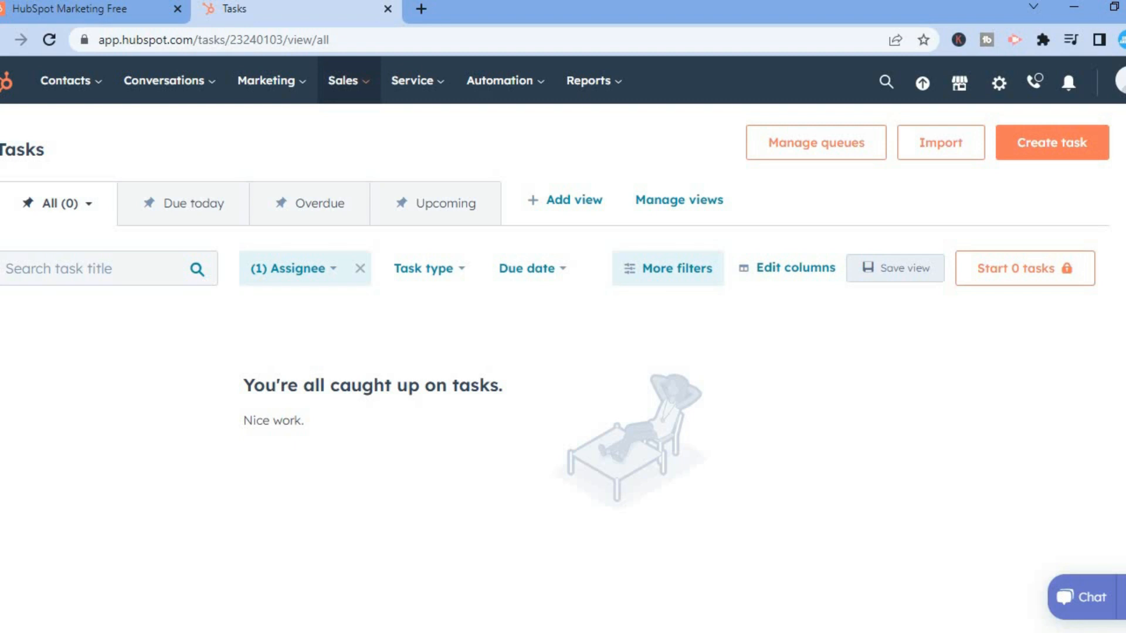
Check the calendar connection options in the task schedule, then hide the side pane
click(1117, 120)
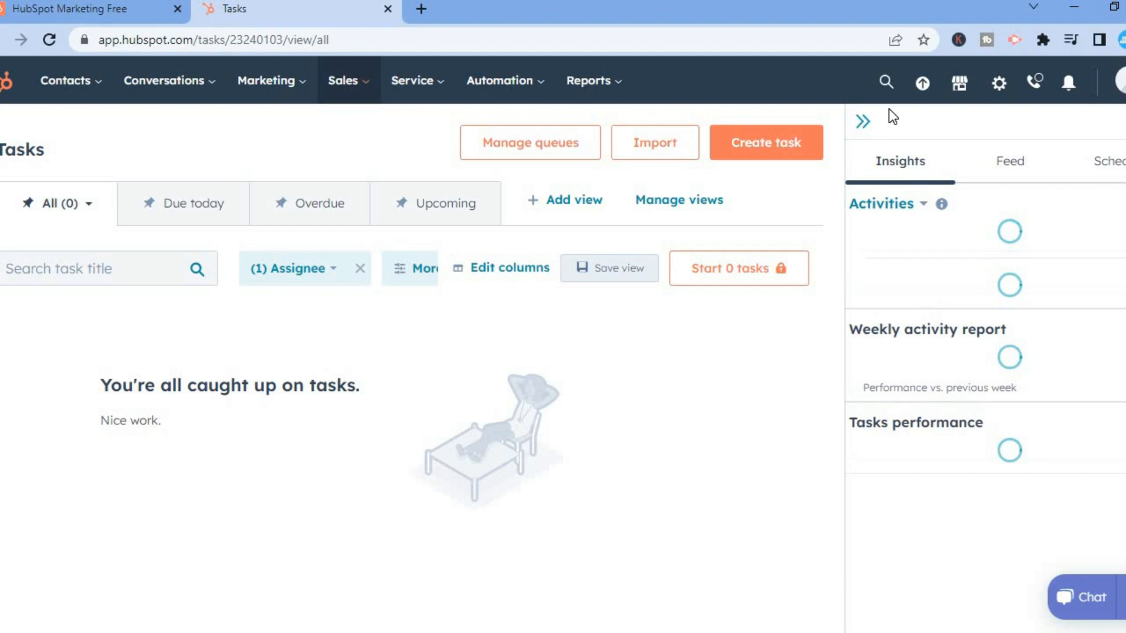
click(1101, 166)
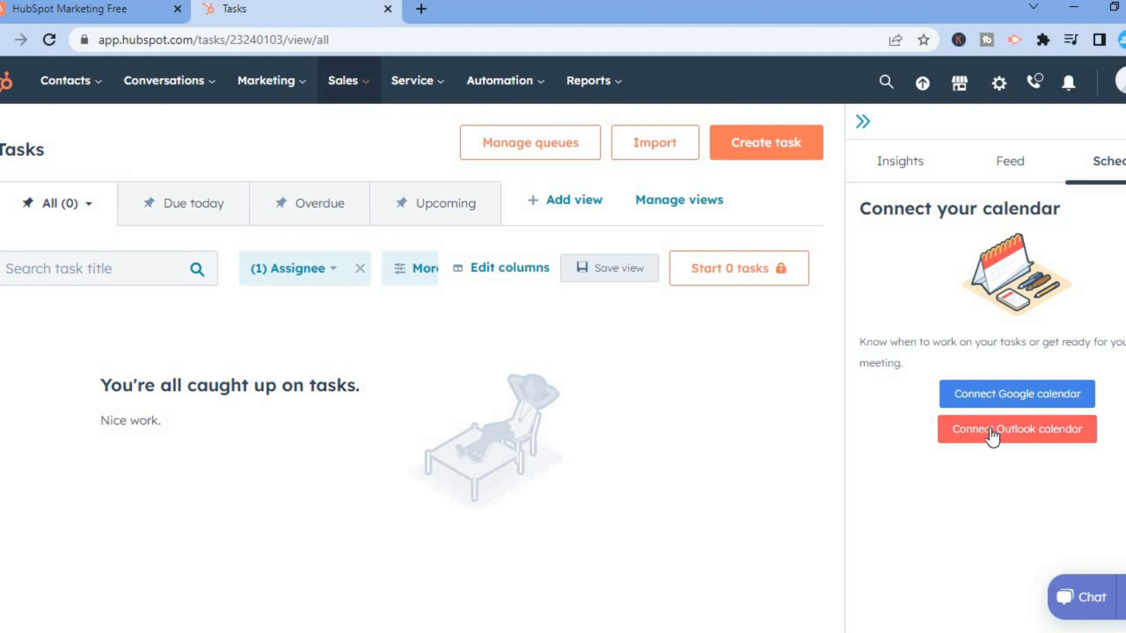
click(862, 120)
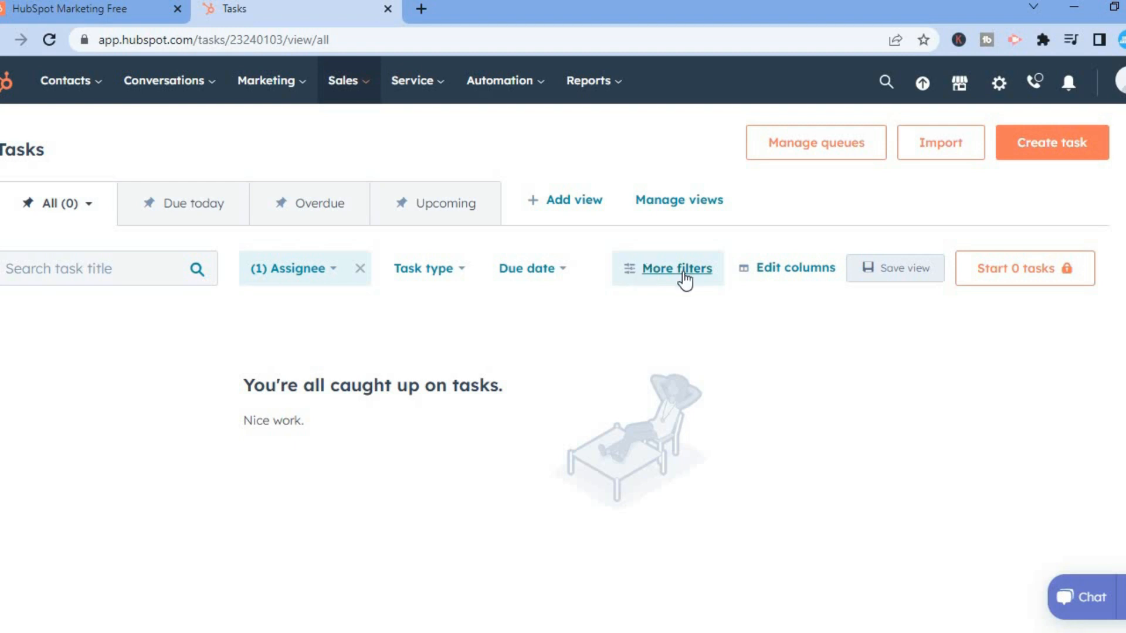
Examine the task list's advanced filters and the due date, task type and assignee filter choices
click(630, 273)
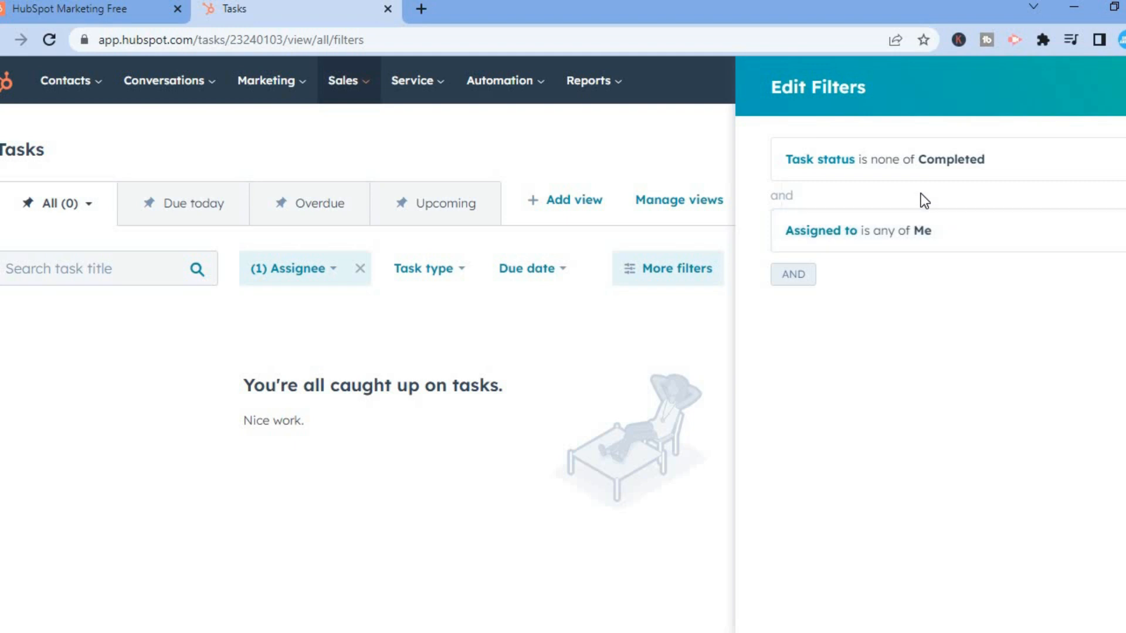
click(647, 306)
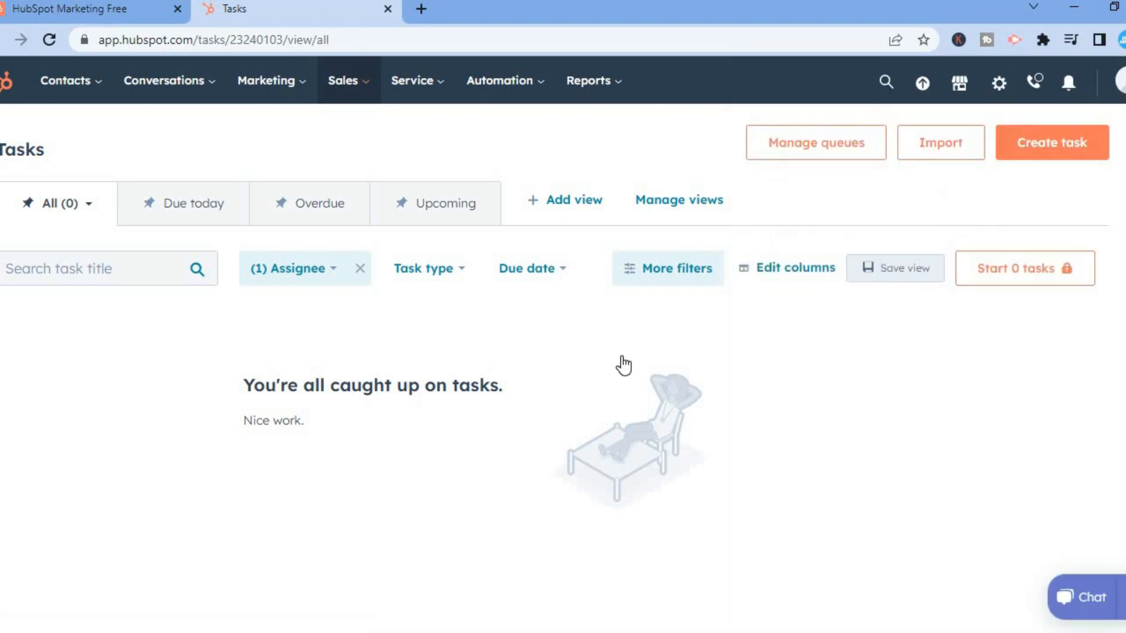
click(561, 273)
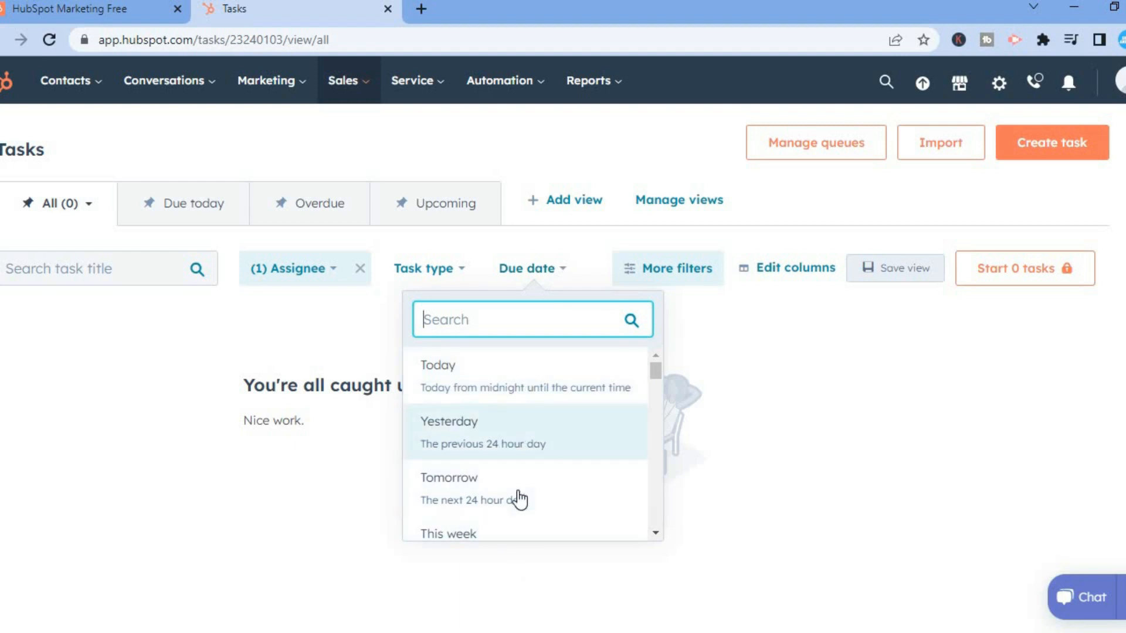
click(562, 271)
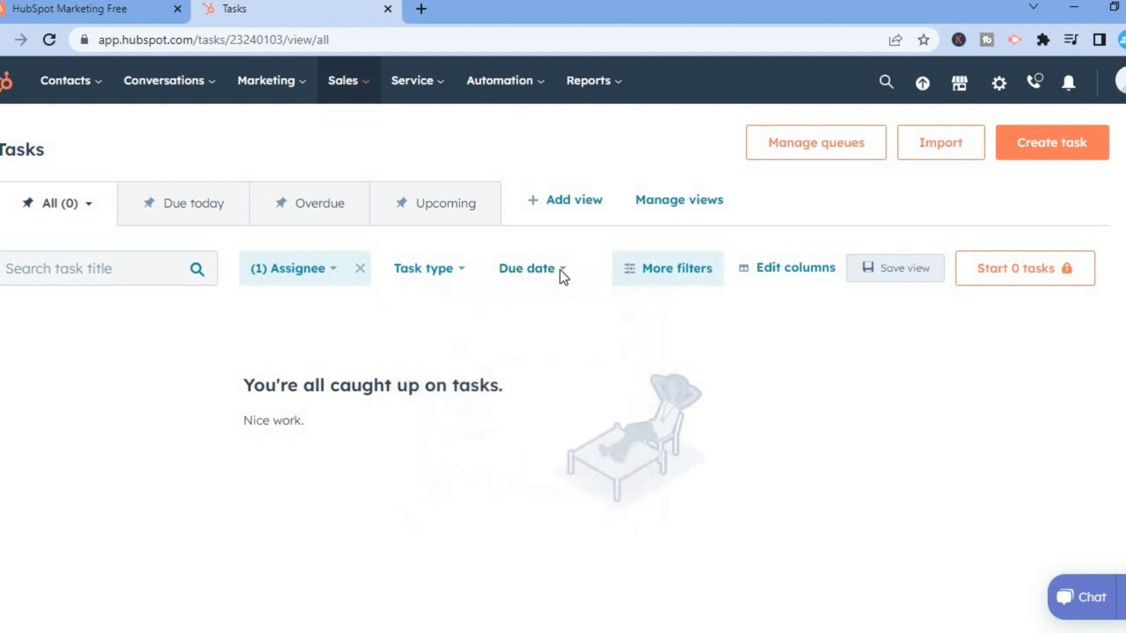
click(442, 272)
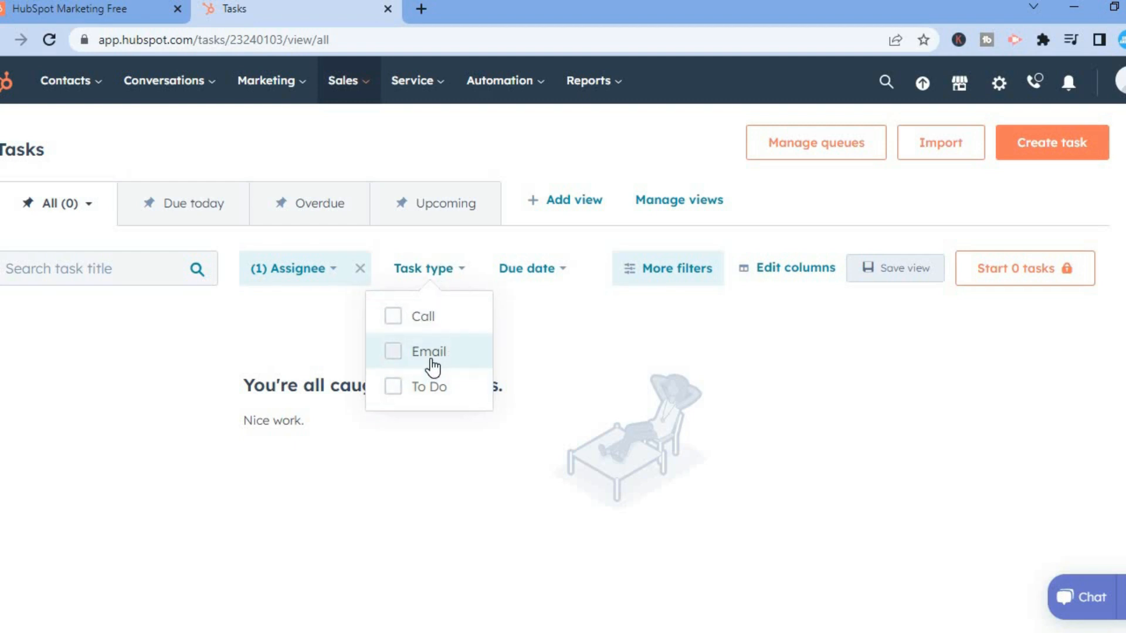
click(299, 305)
click(324, 272)
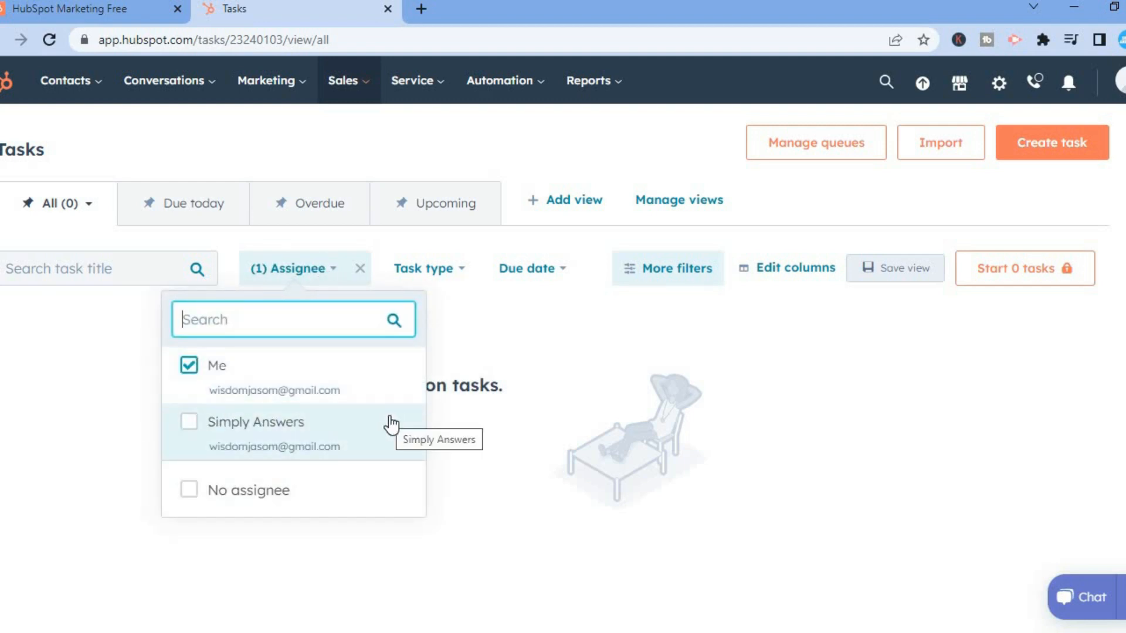
click(572, 350)
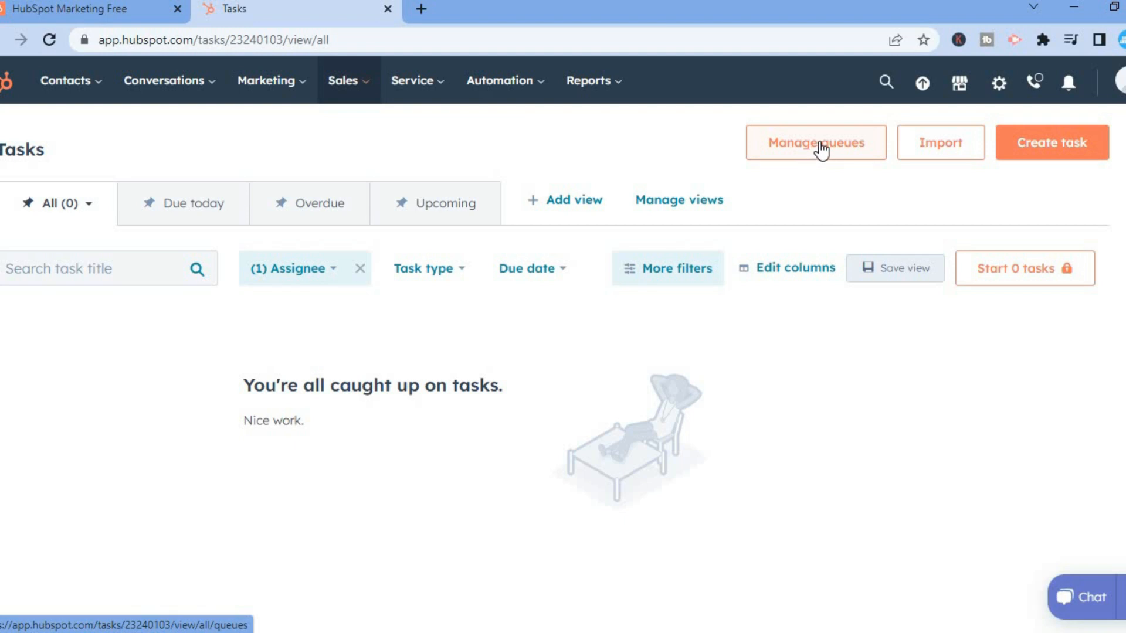
Start a new task titled "make a video" with type To-do and Medium priority
click(1049, 151)
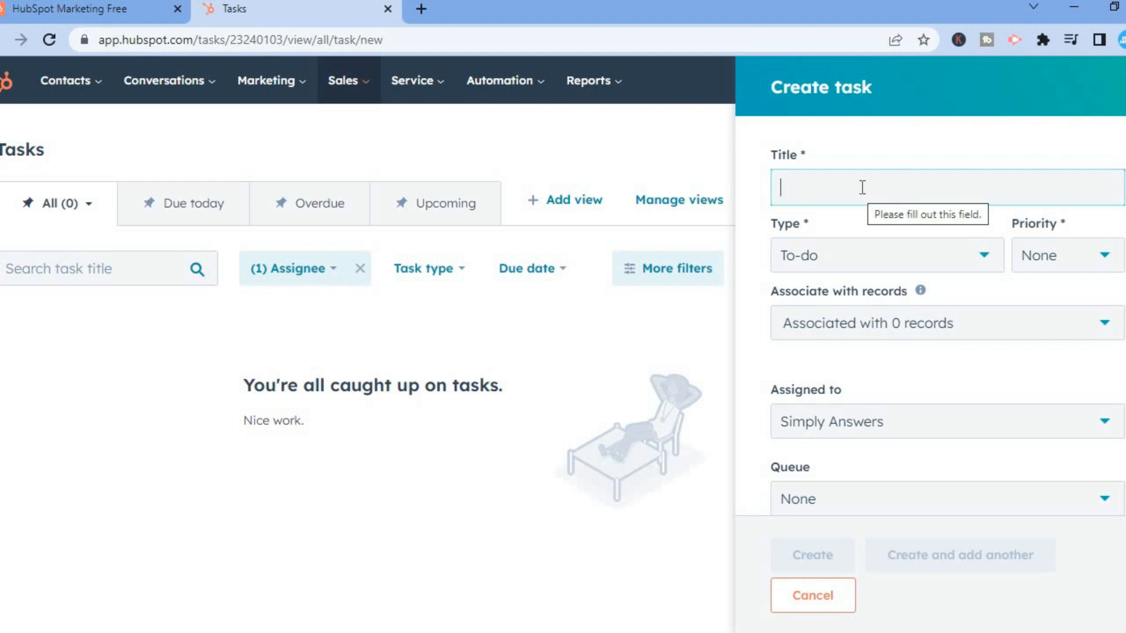
text(mak)
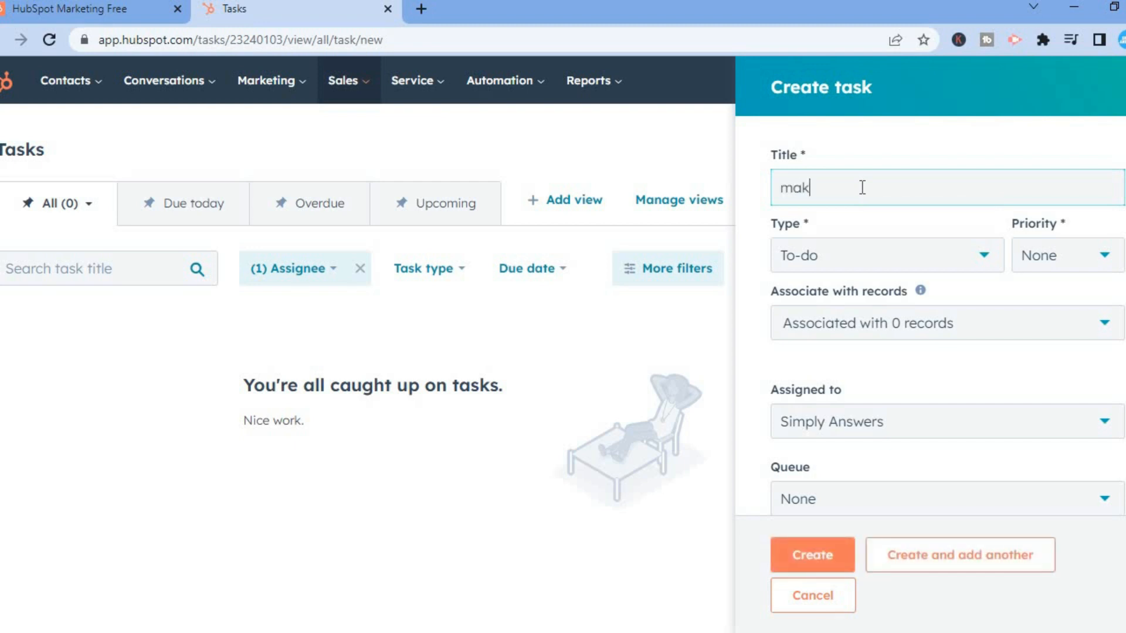
text(e a video)
click(888, 258)
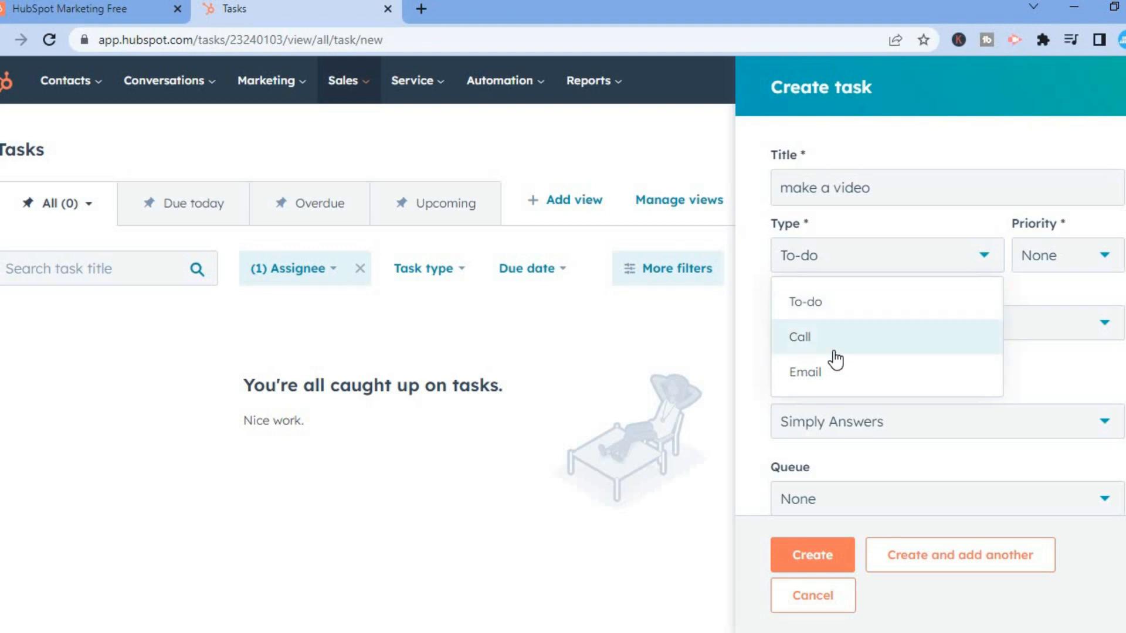
click(855, 317)
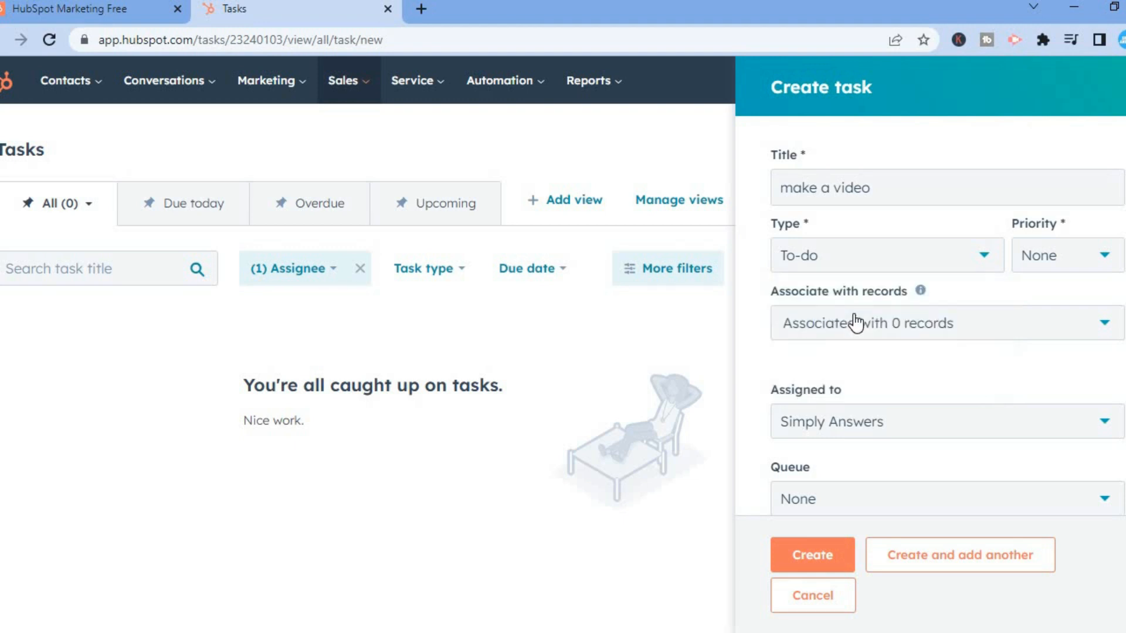
click(1073, 269)
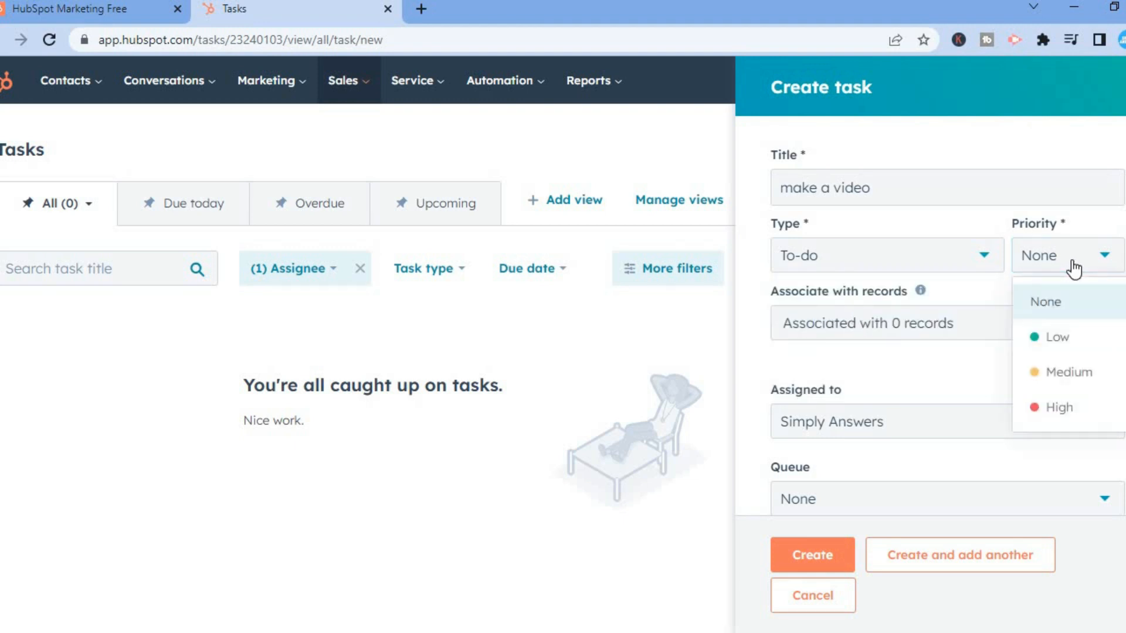
click(1077, 378)
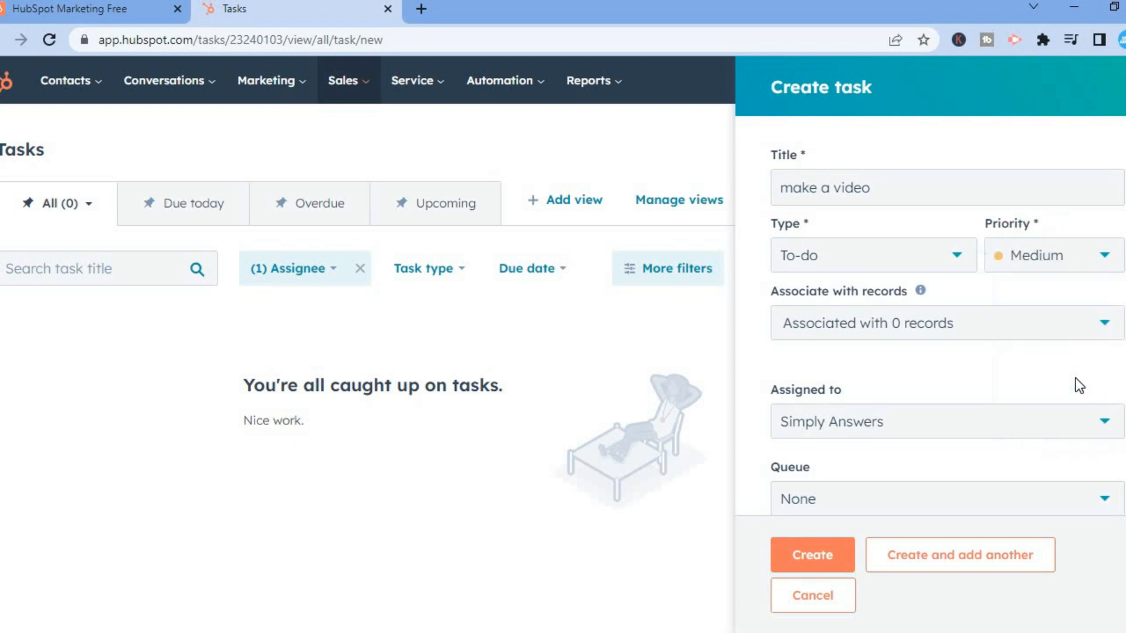
Look through the companies, contacts, deals and tickets that can be associated with the new task
click(920, 324)
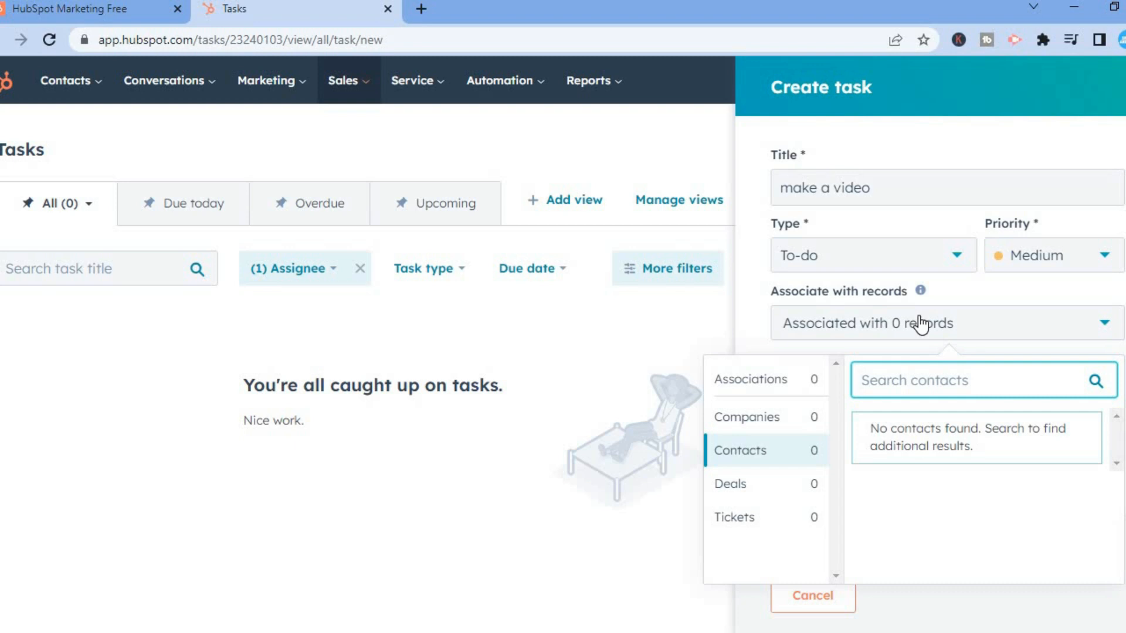
click(778, 428)
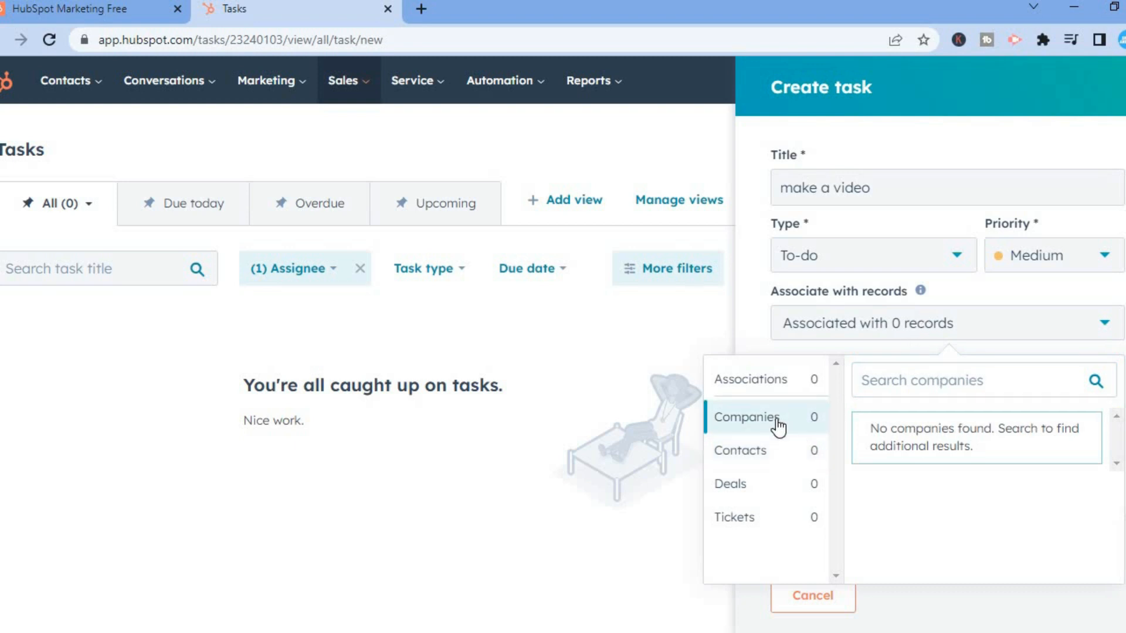
click(789, 458)
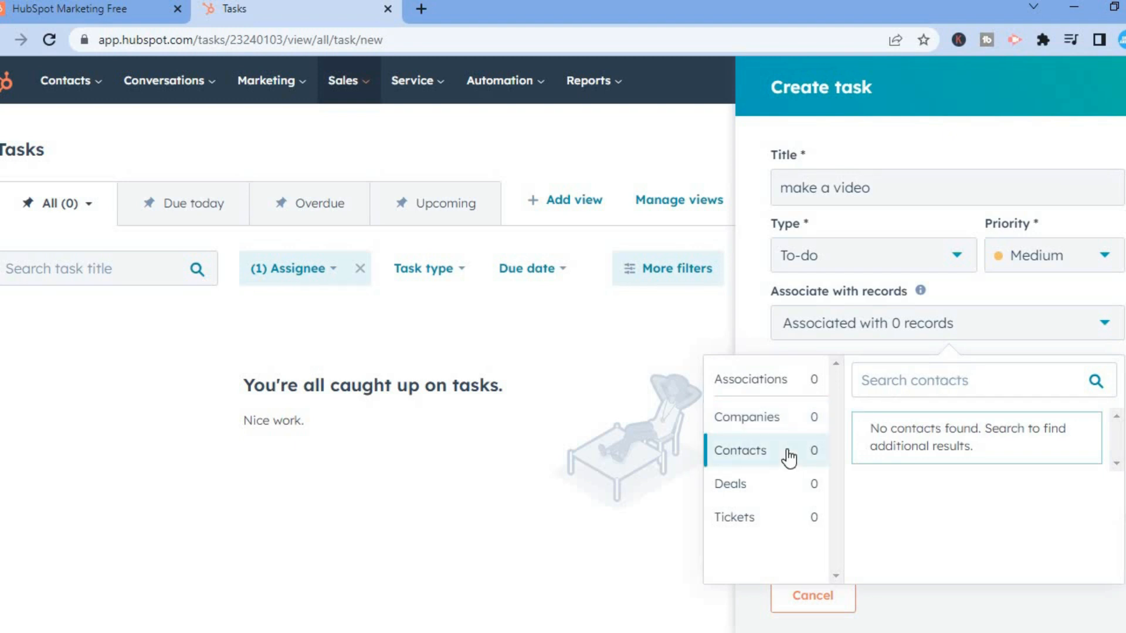
click(791, 496)
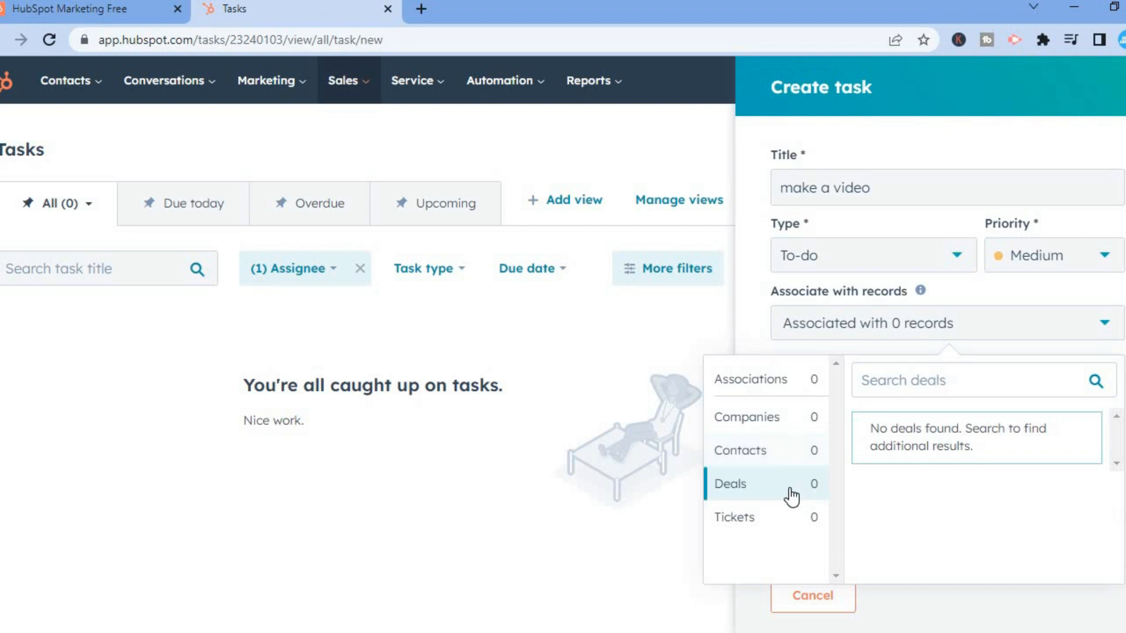
click(749, 518)
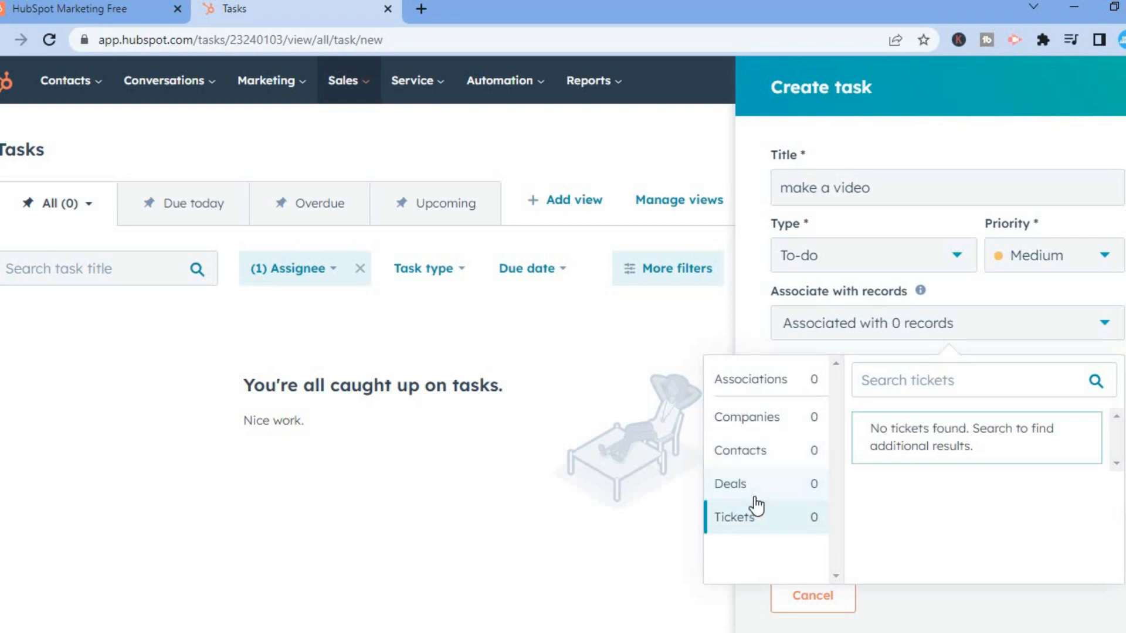
click(758, 340)
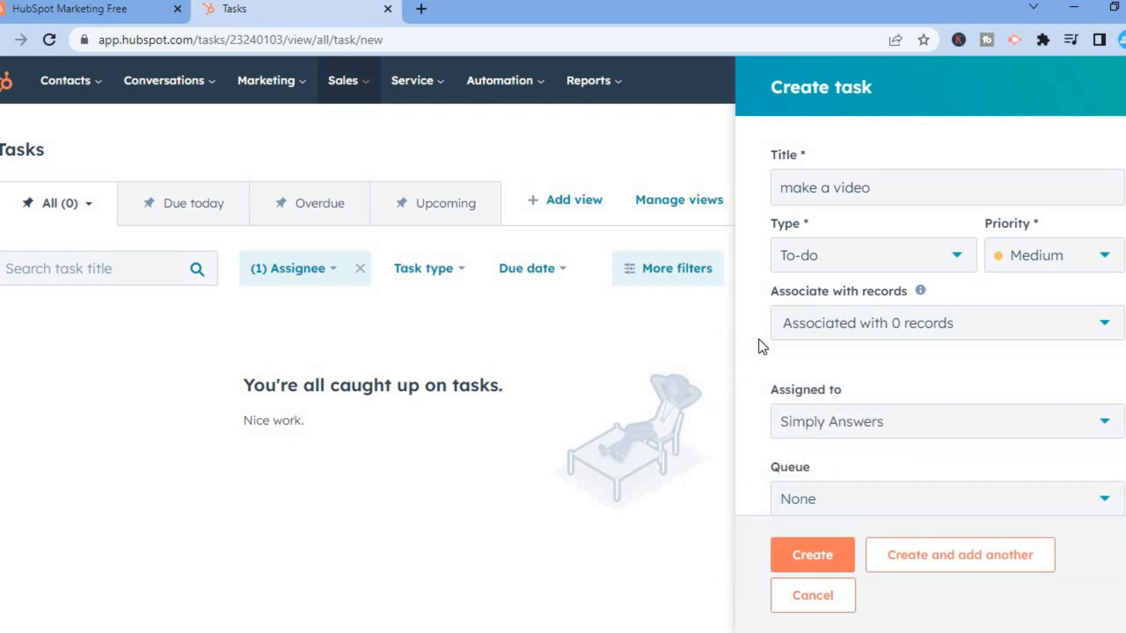
View the owners available for the new task's assignment and close the list without choosing one
scroll(1075, 355, down, 2)
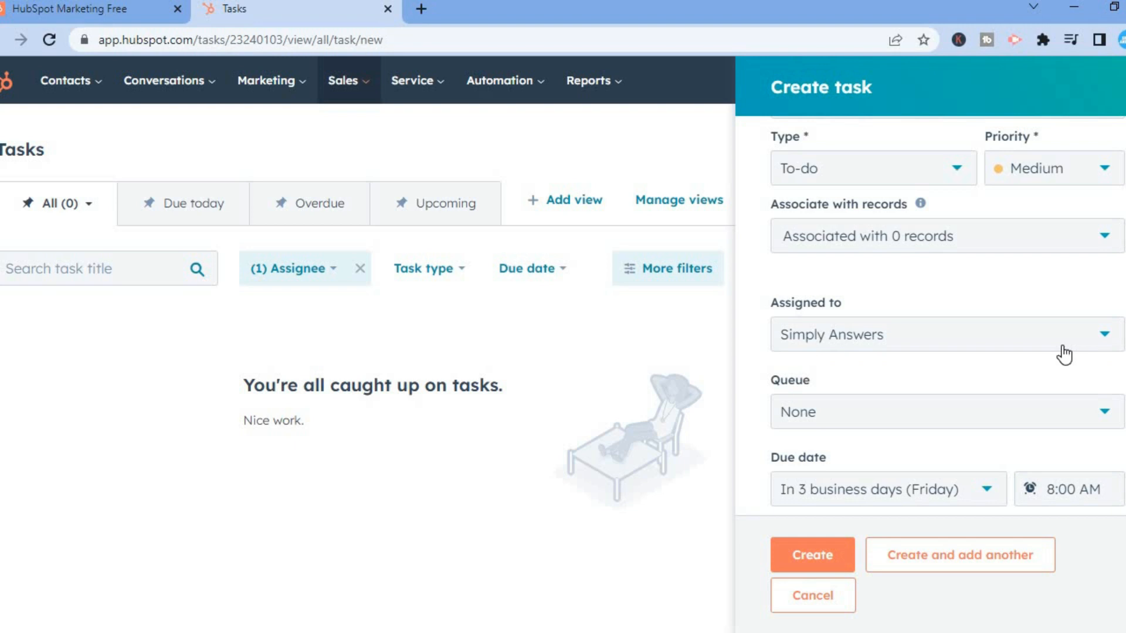
click(1012, 346)
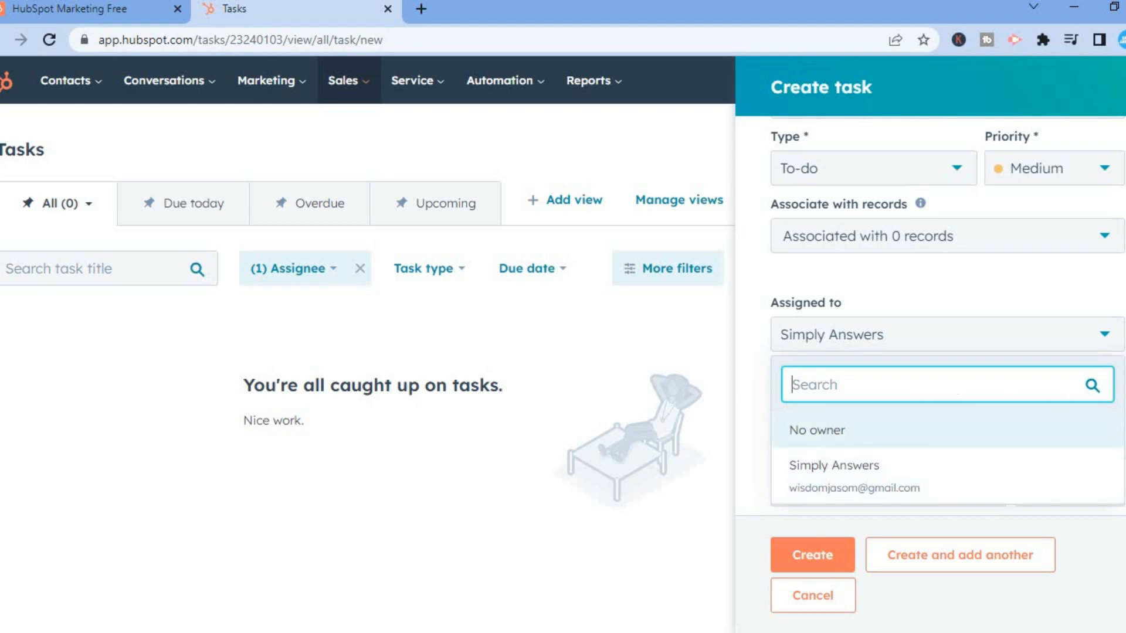
key(Escape)
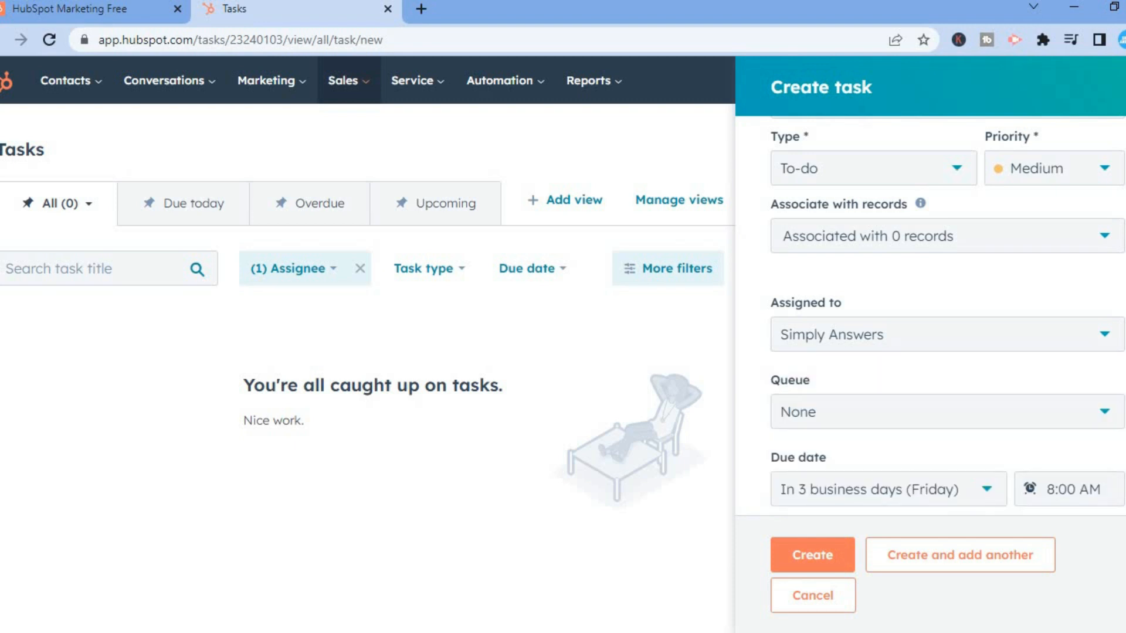
Create a new queue named "record" for the task and save it
scroll(948, 313, down, 2)
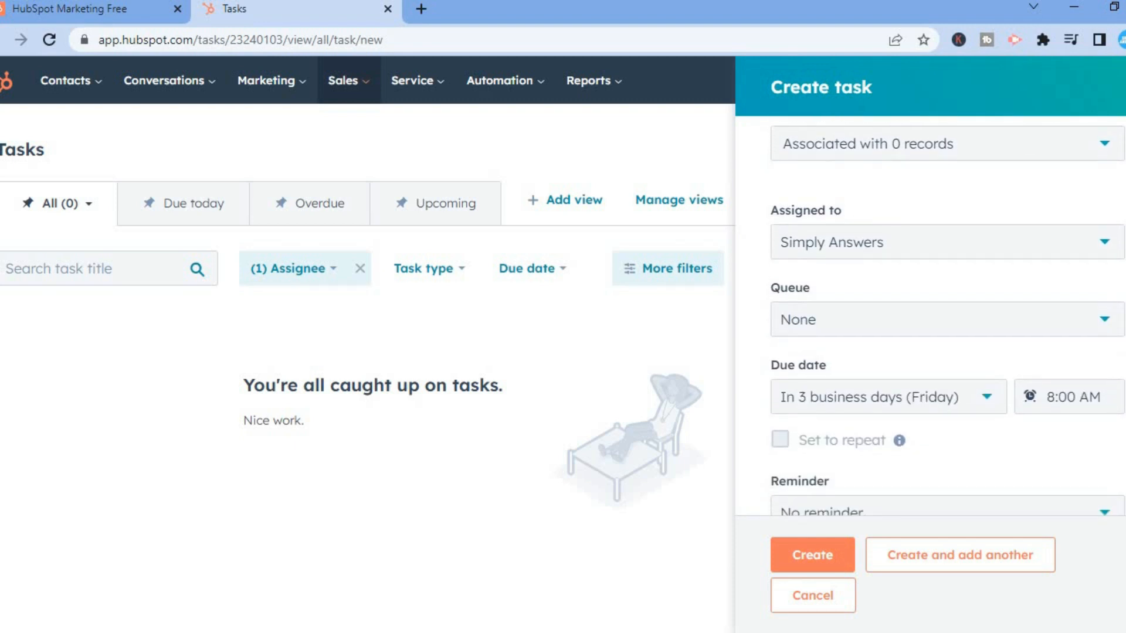
click(1068, 326)
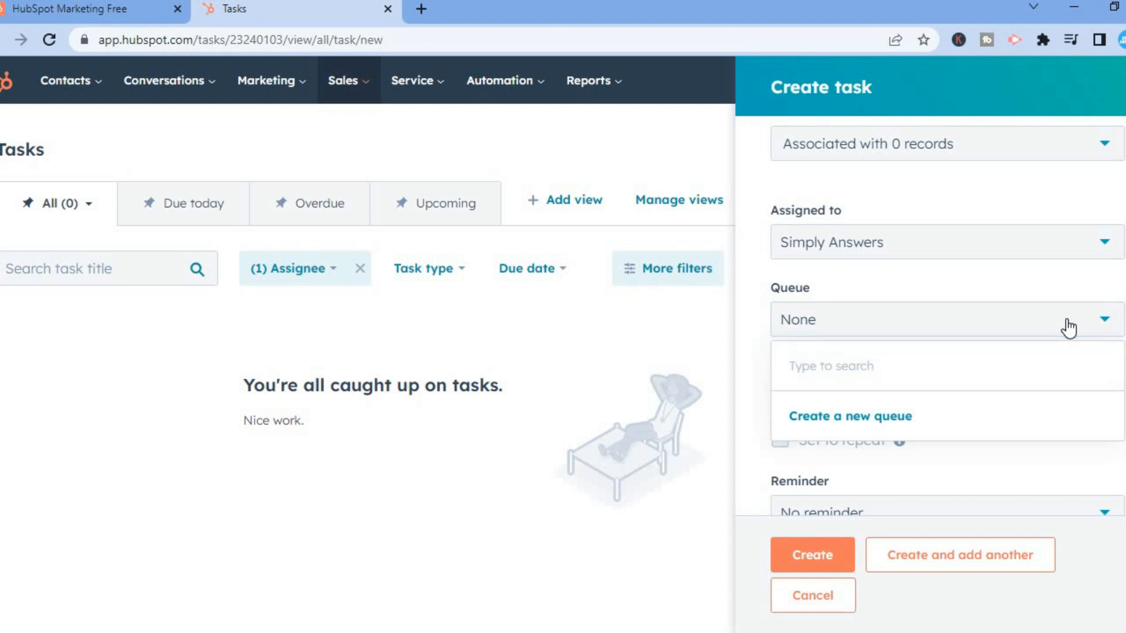
click(877, 418)
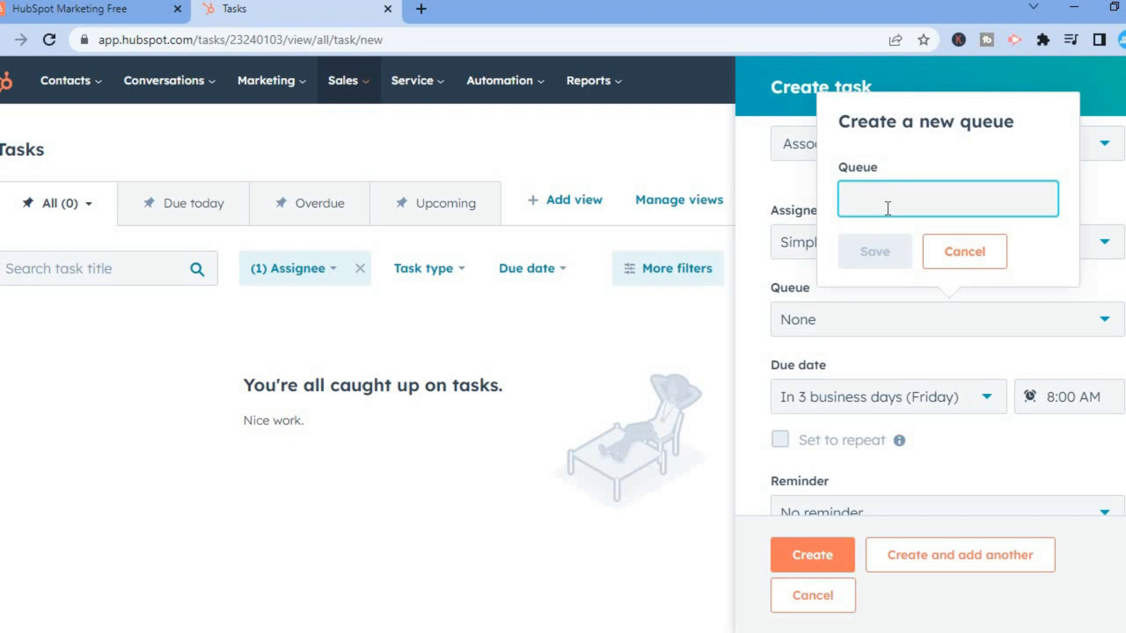
text(record)
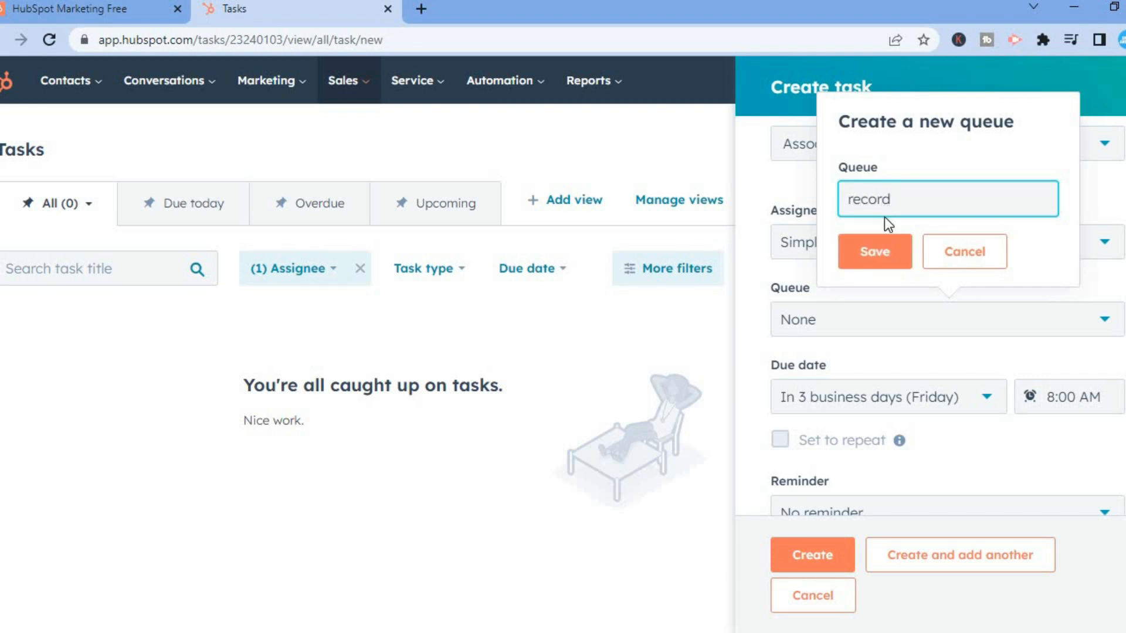
click(872, 255)
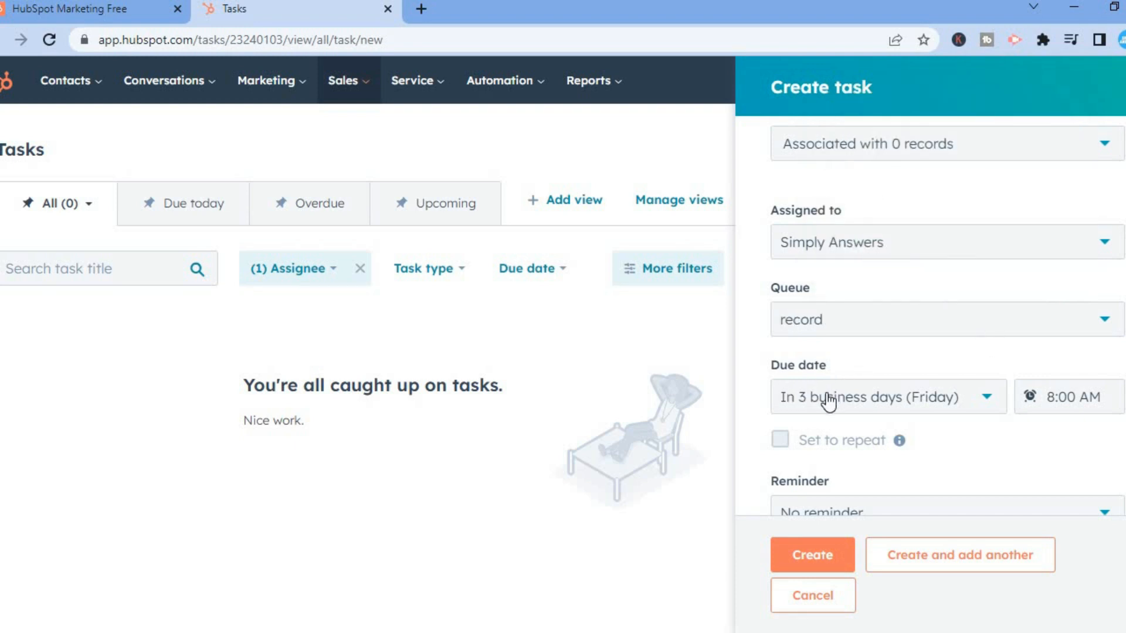
Browse the preset due dates for the new task and set its due date to Tomorrow
click(956, 401)
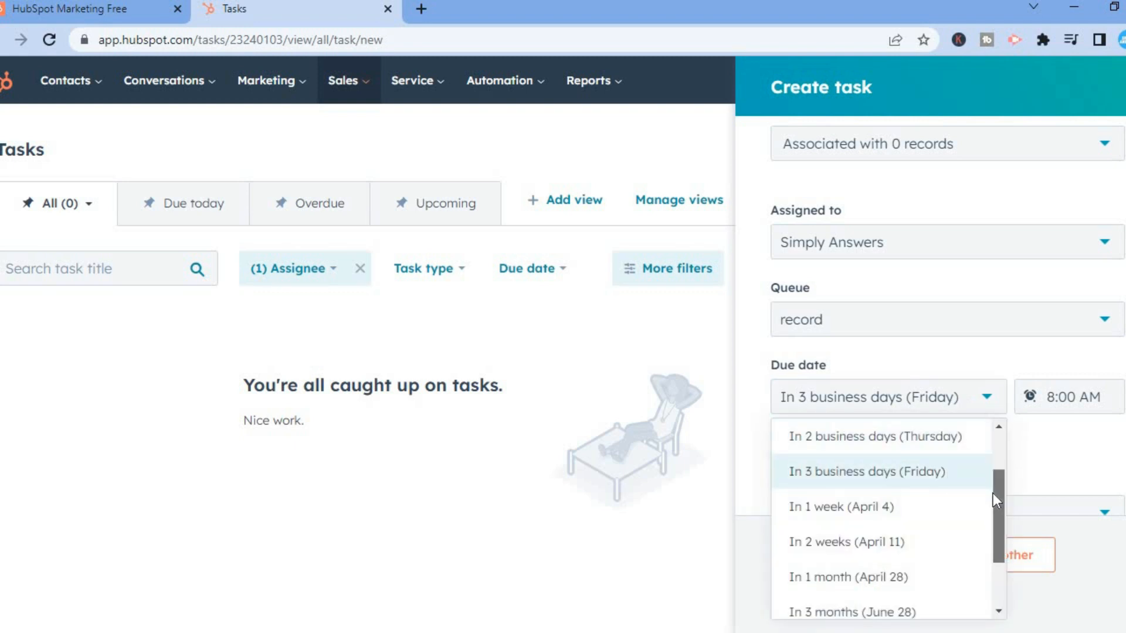
drag(994, 499, 995, 537)
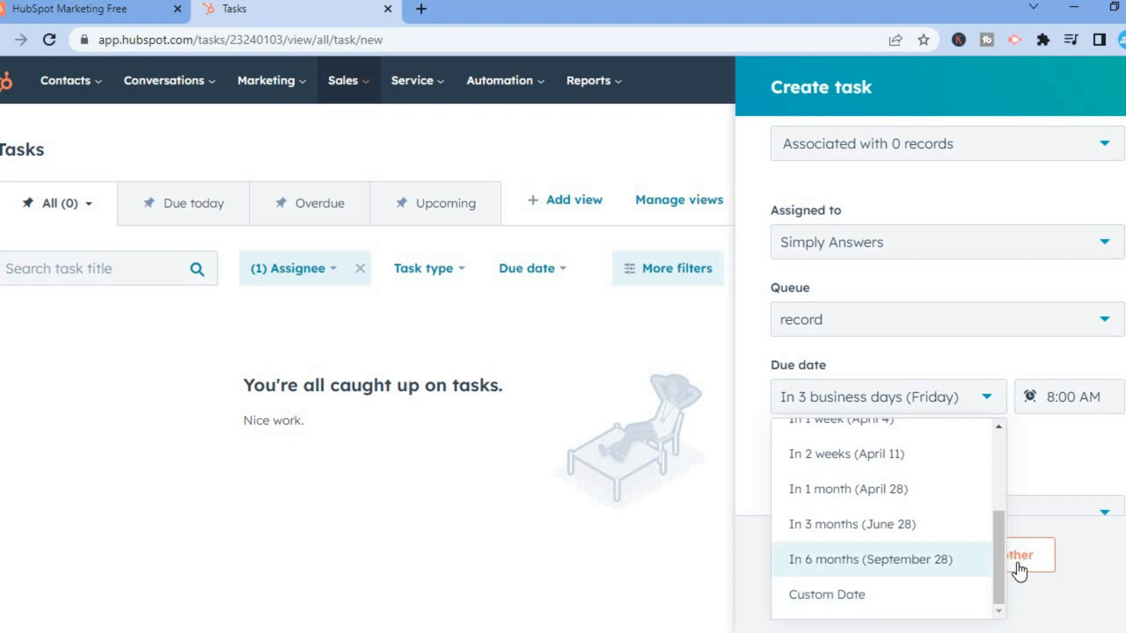
drag(998, 558, 991, 459)
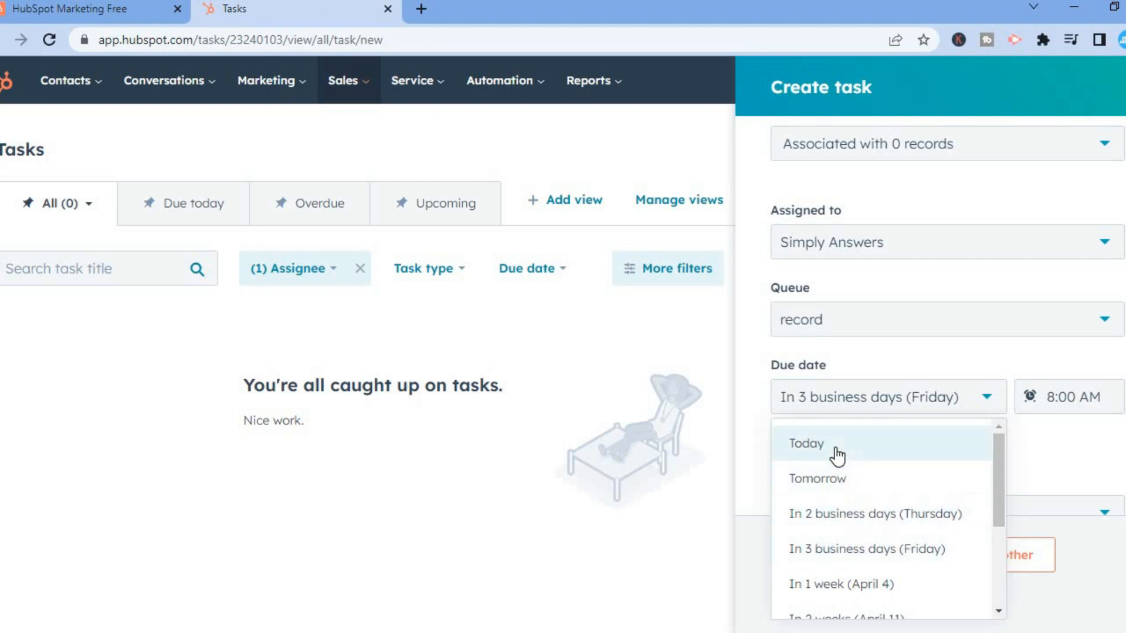
click(836, 478)
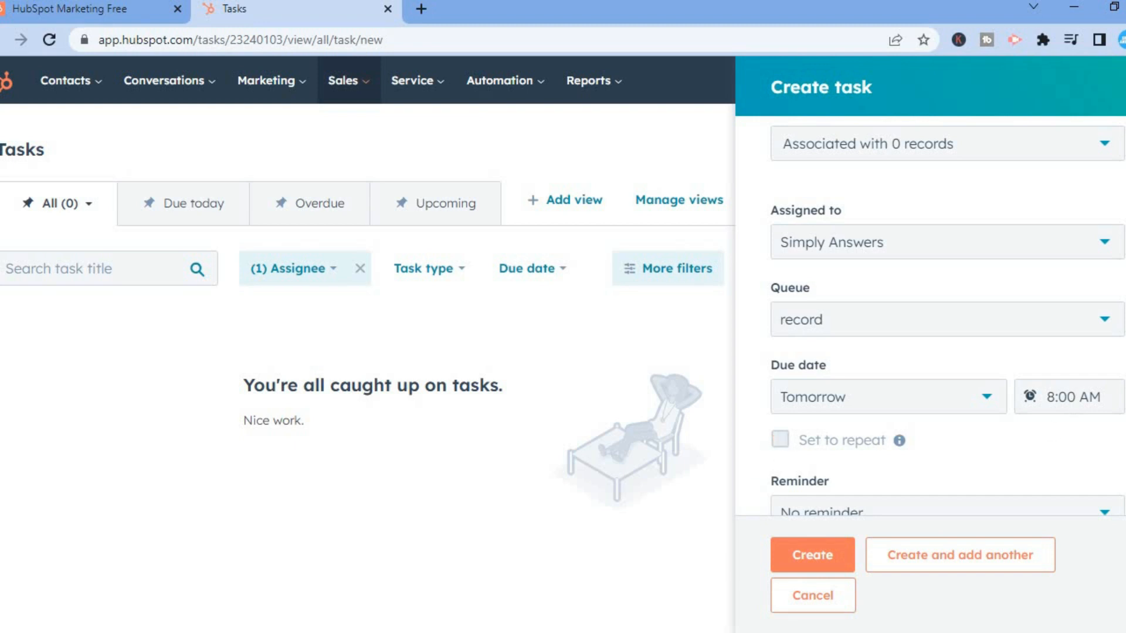
Set the task's reminder to At task due time and create the task
scroll(1094, 446, down, 1)
scroll(980, 346, down, 1)
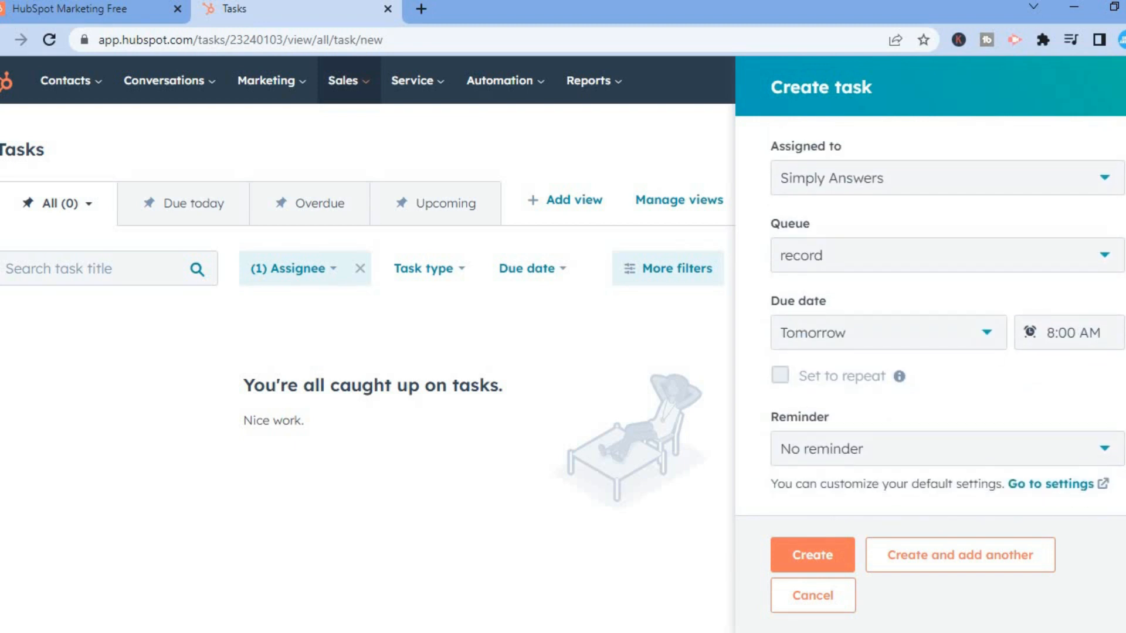
scroll(948, 318, down, 3)
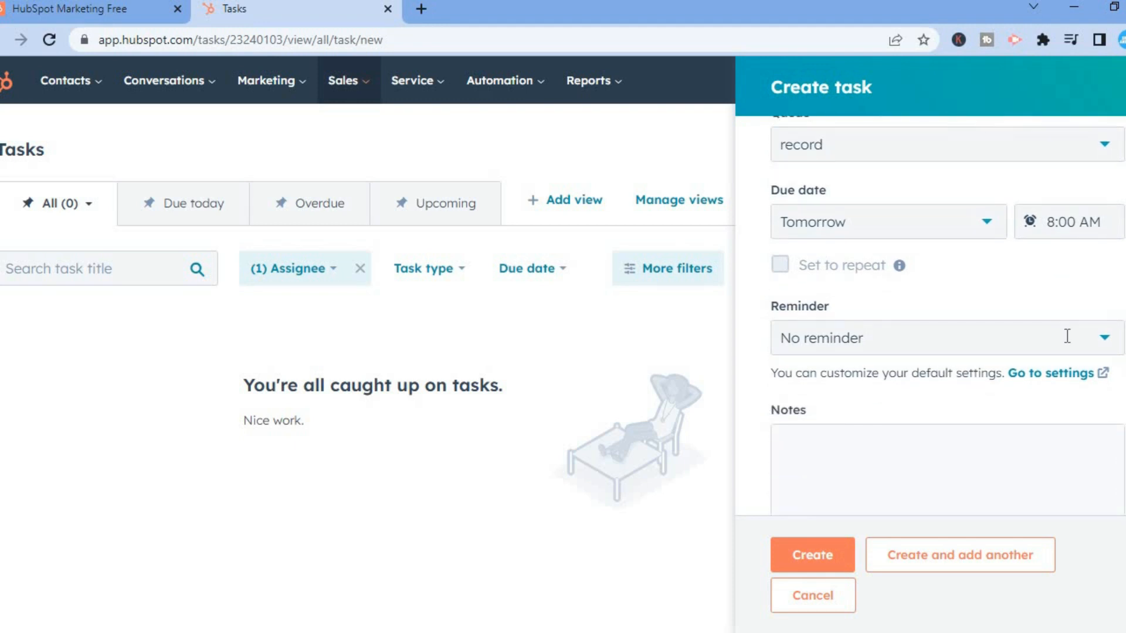
click(1044, 341)
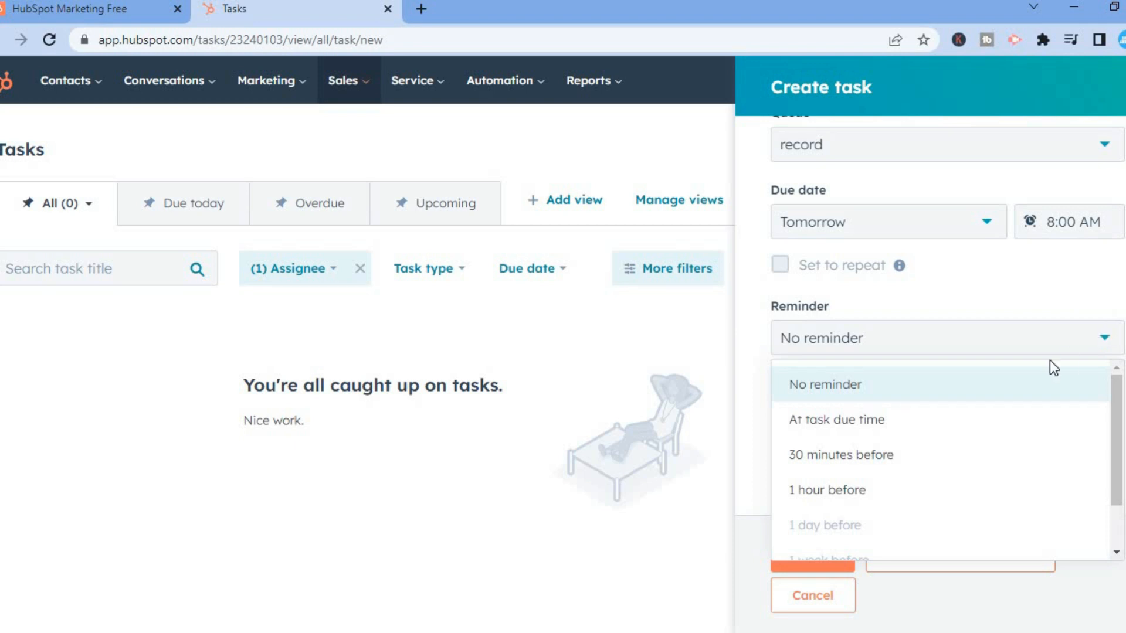
click(927, 419)
scroll(914, 410, down, 1)
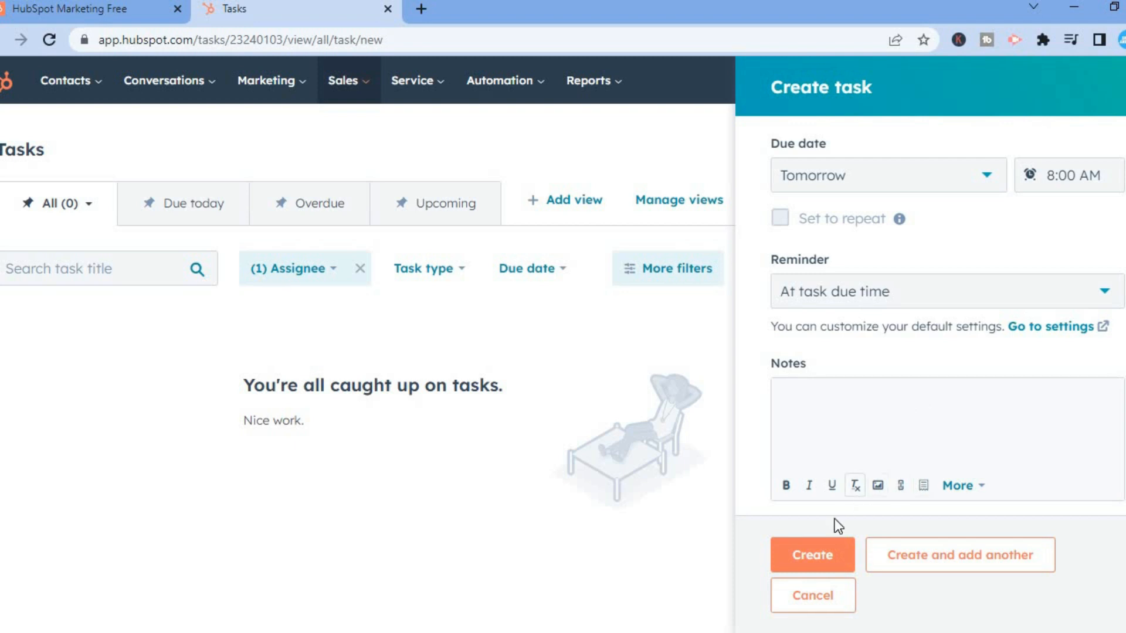
click(828, 553)
click(822, 556)
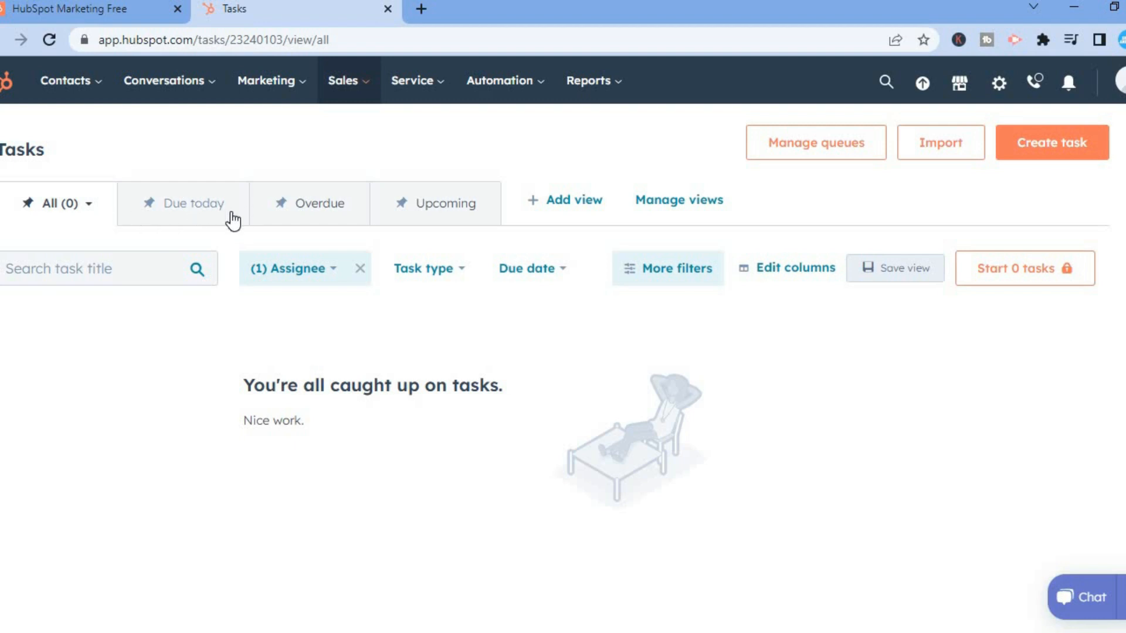
Look through the Due today, Overdue and Upcoming task views to find the "make a video" task
click(194, 218)
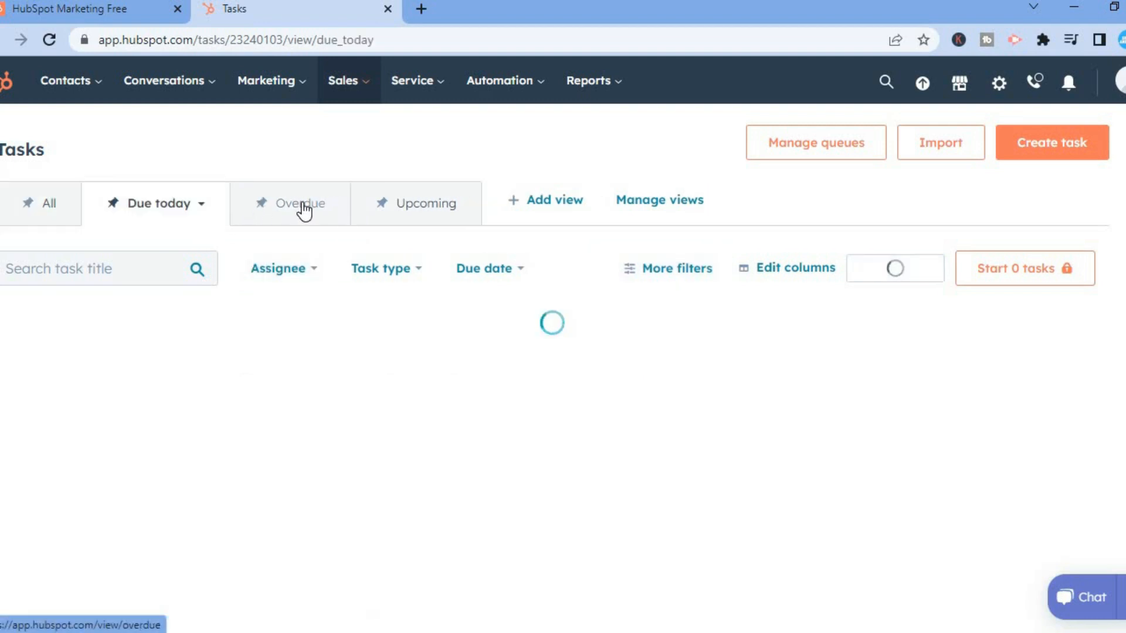
click(305, 210)
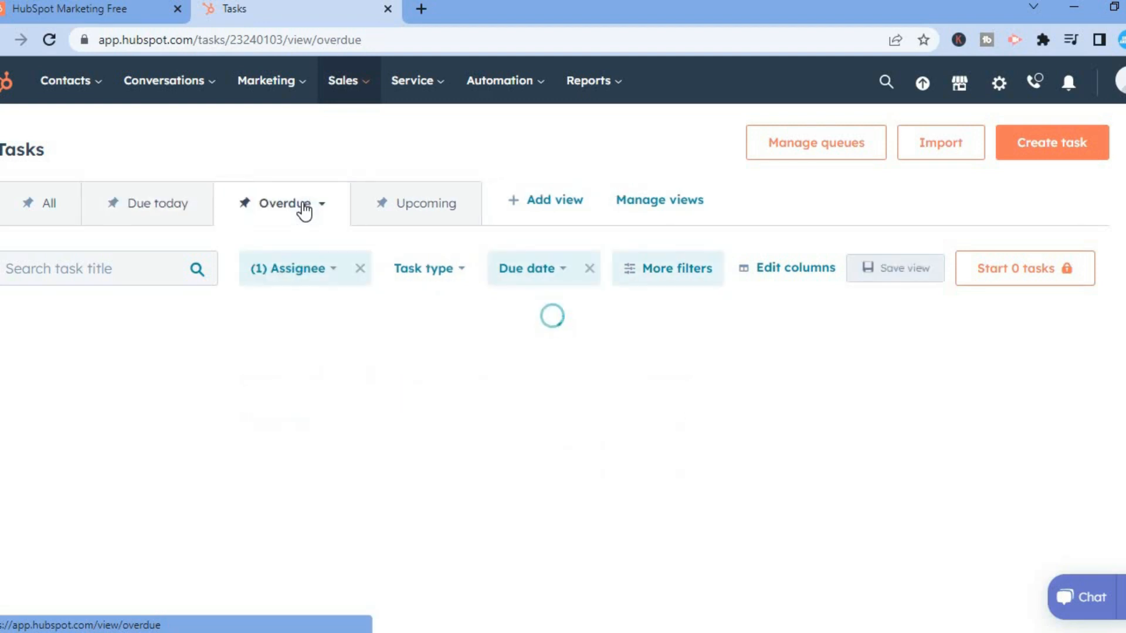
click(434, 213)
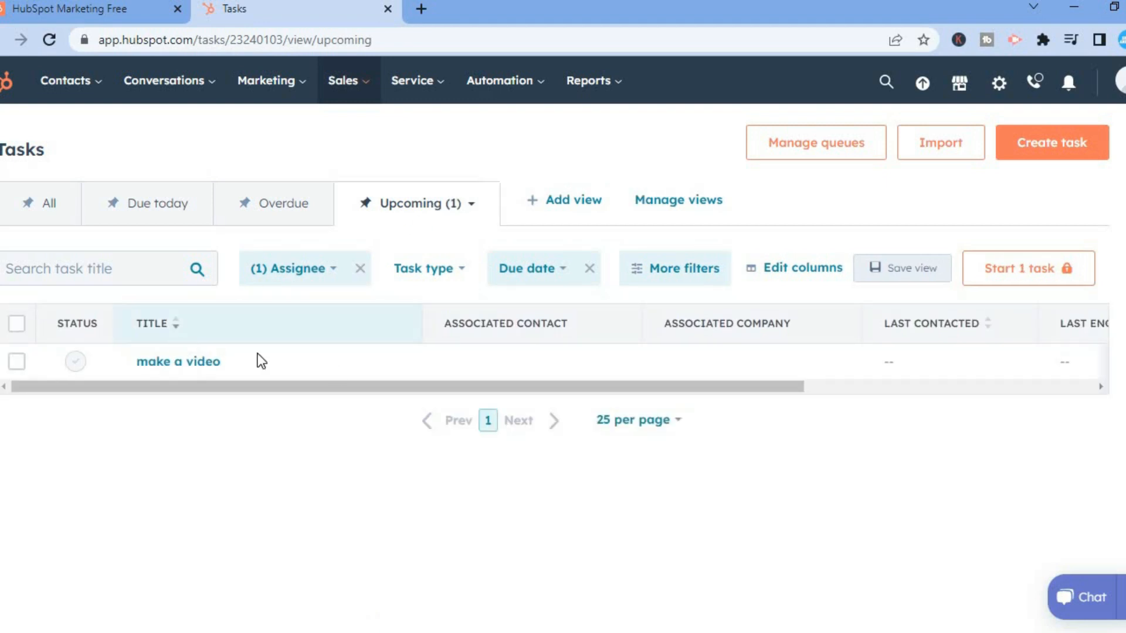
mouse_move(386, 375)
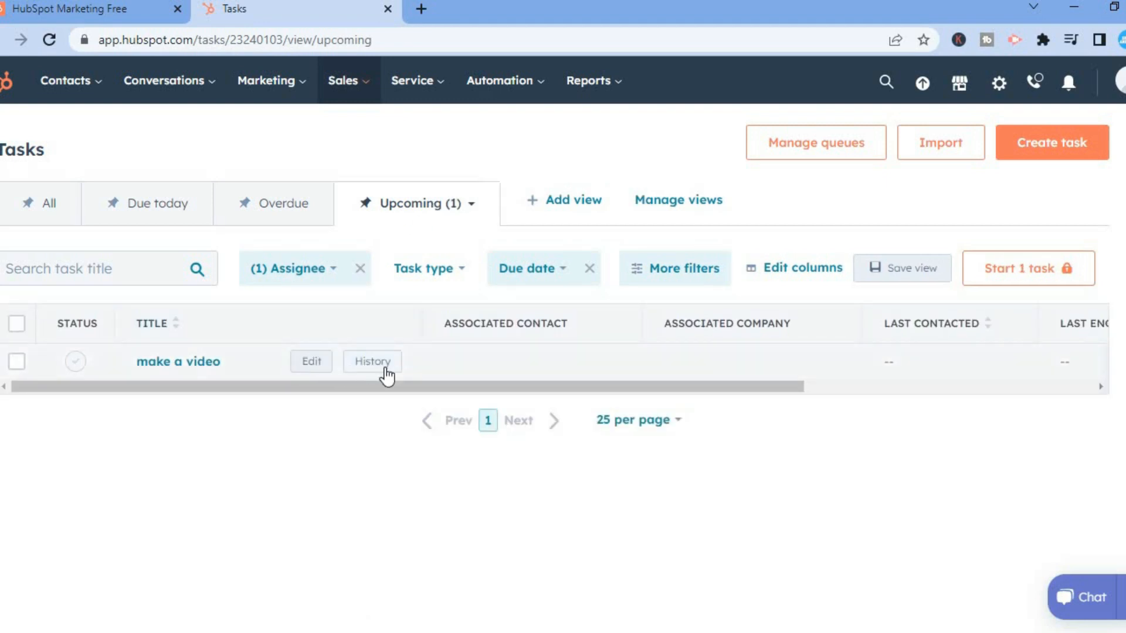
Look through the standard views that can be added to the Tasks page and close the list without choosing one
click(577, 207)
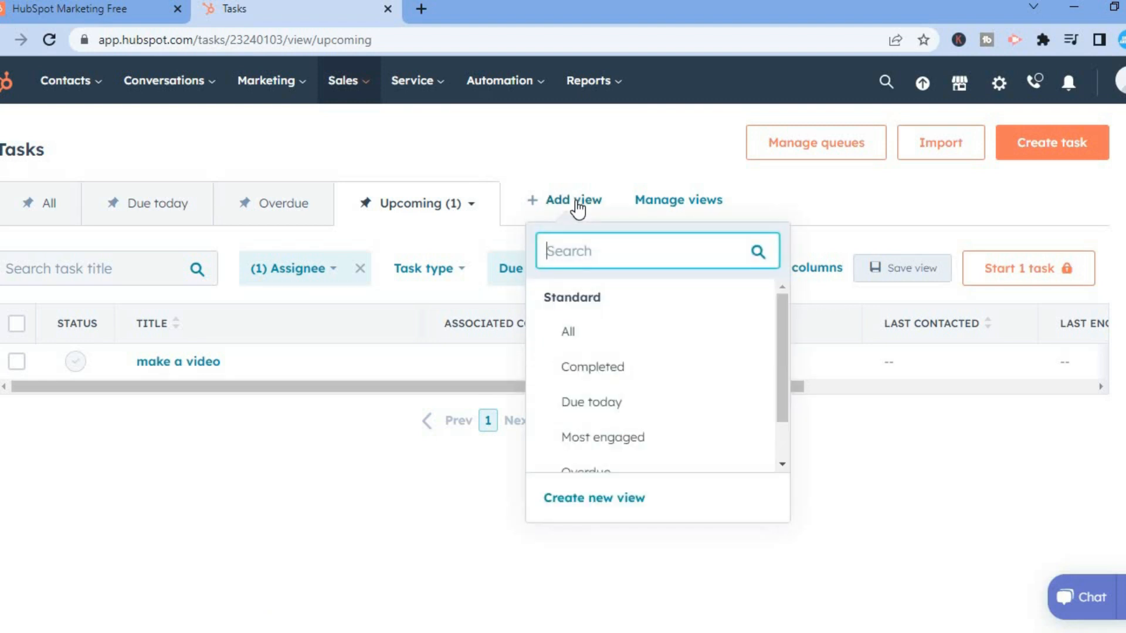
scroll(773, 410, down, 1)
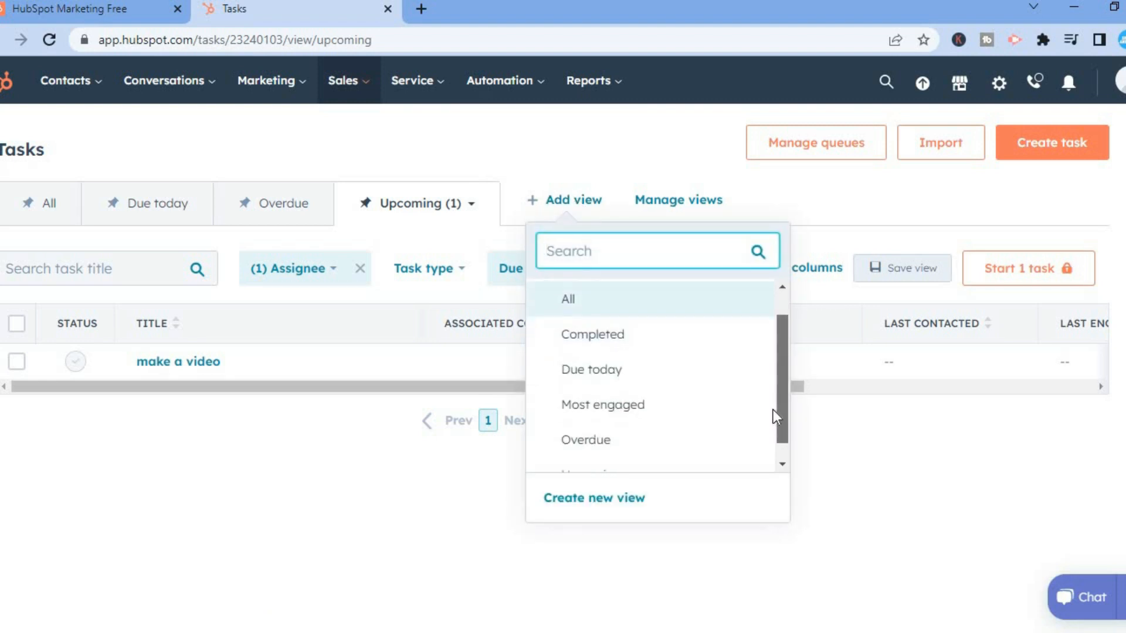
scroll(772, 428, down, 1)
scroll(775, 378, up, 2)
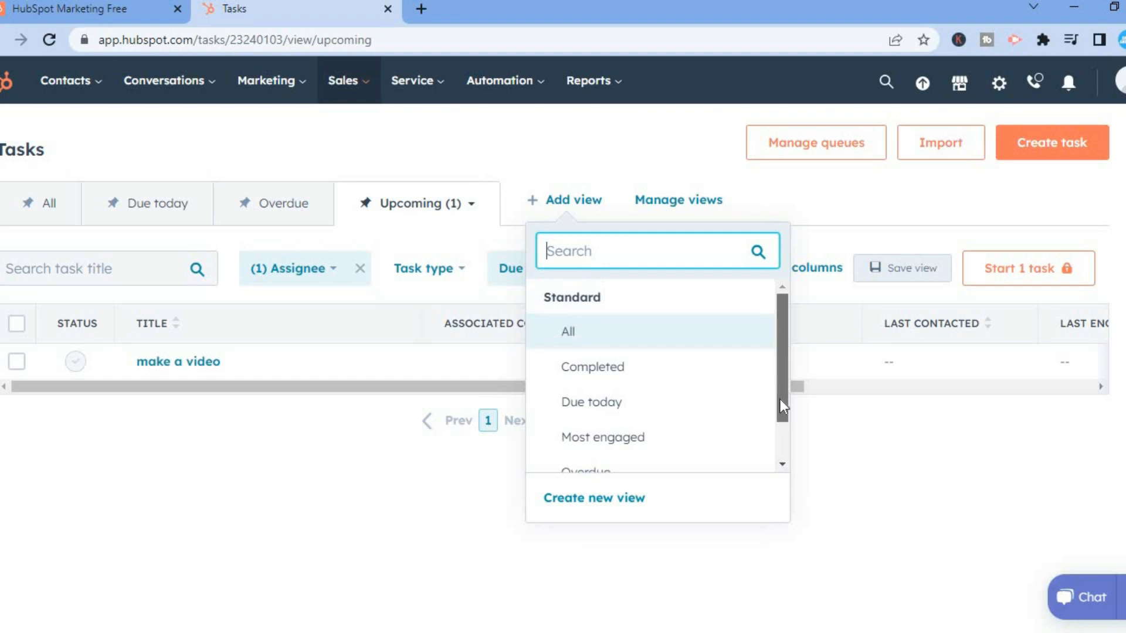
scroll(780, 400, down, 2)
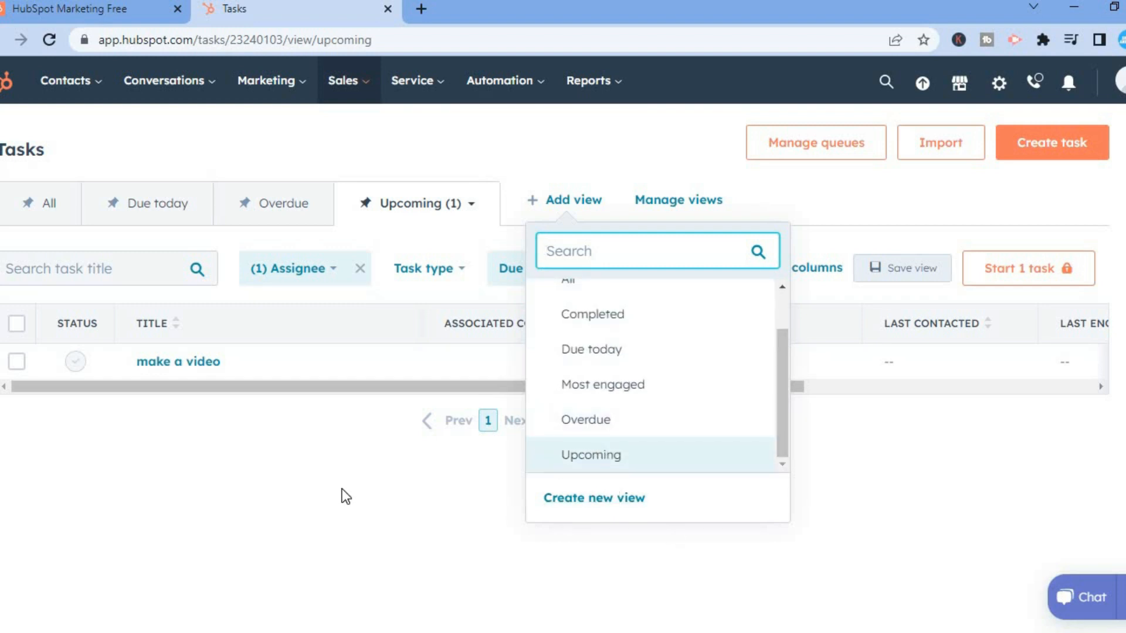
click(307, 466)
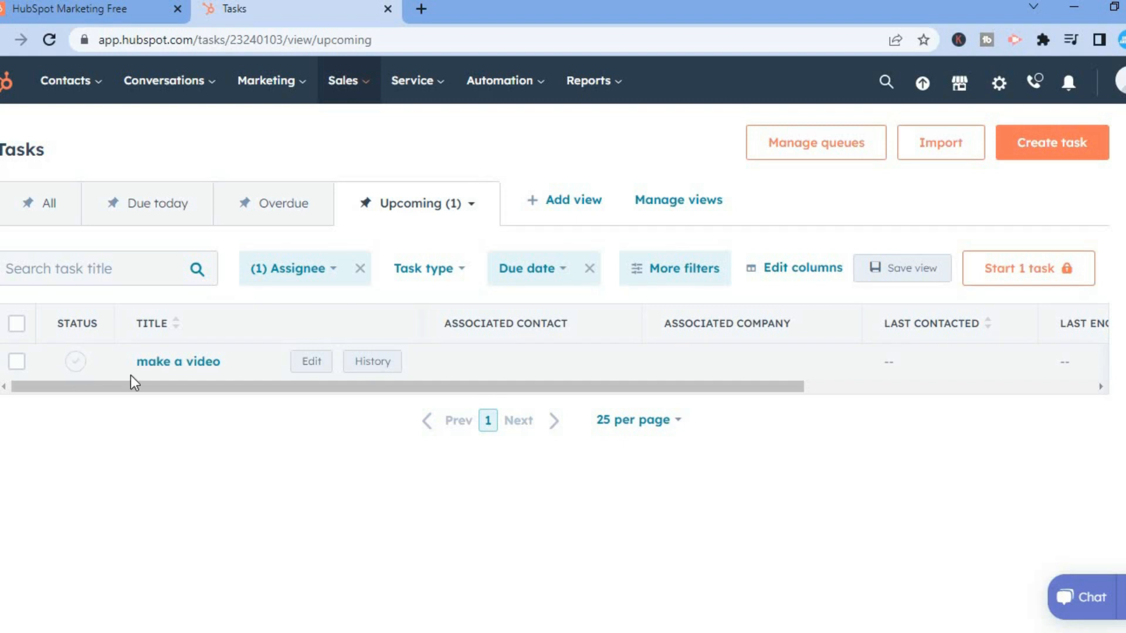
Edit the "make a video" task to be due In 2 business days (Thursday) and save the change
mouse_move(311, 375)
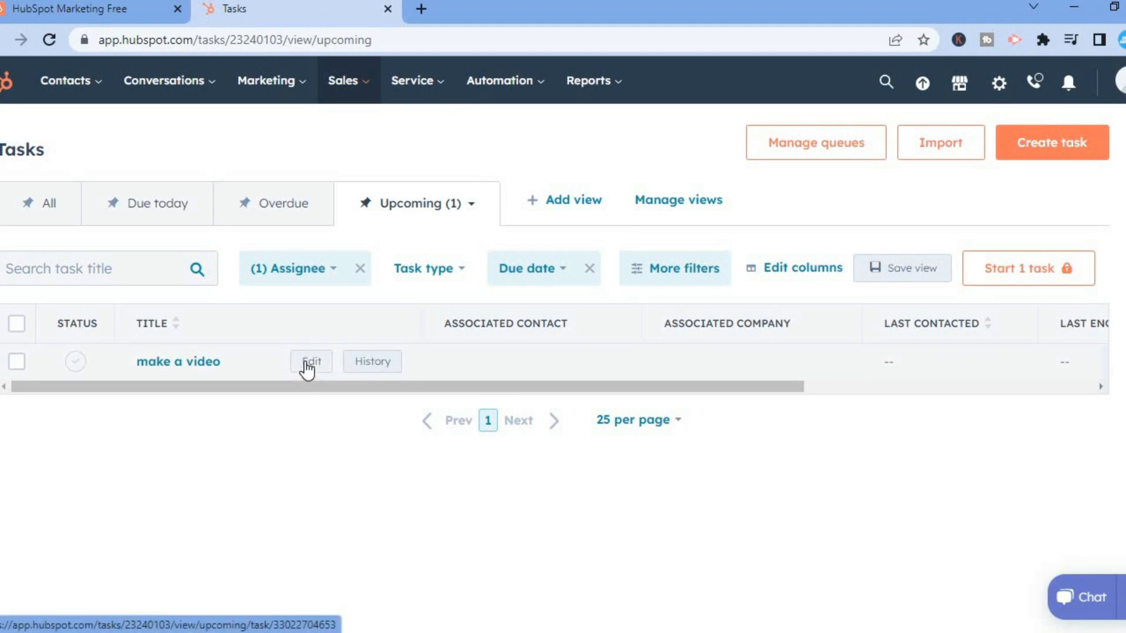
click(310, 361)
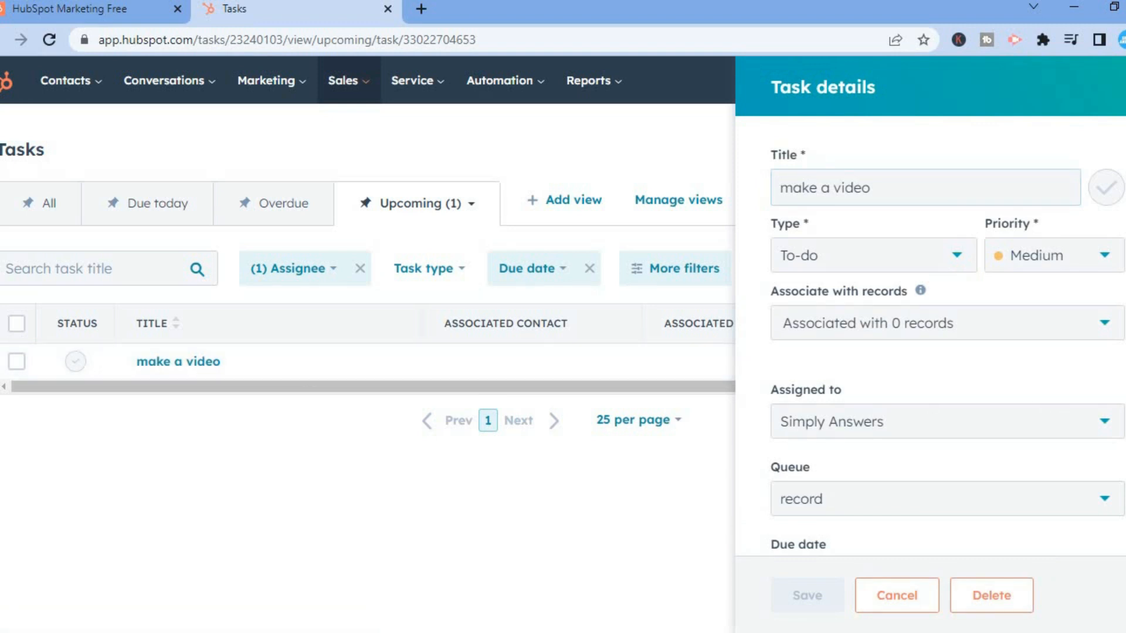
scroll(945, 396, down, 4)
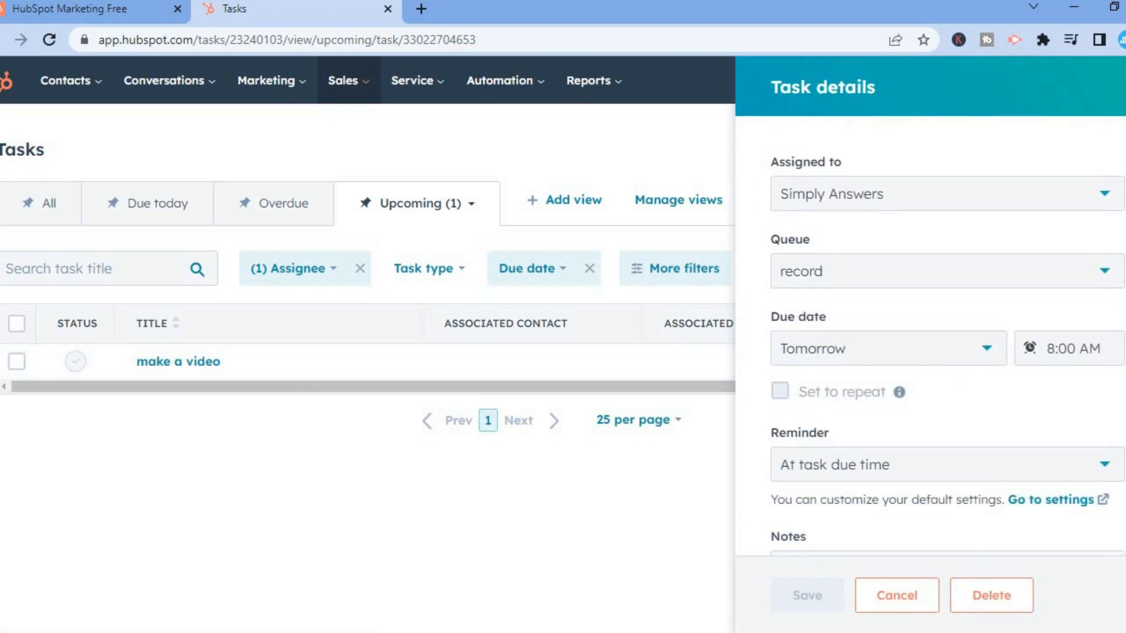
scroll(942, 251, down, 2)
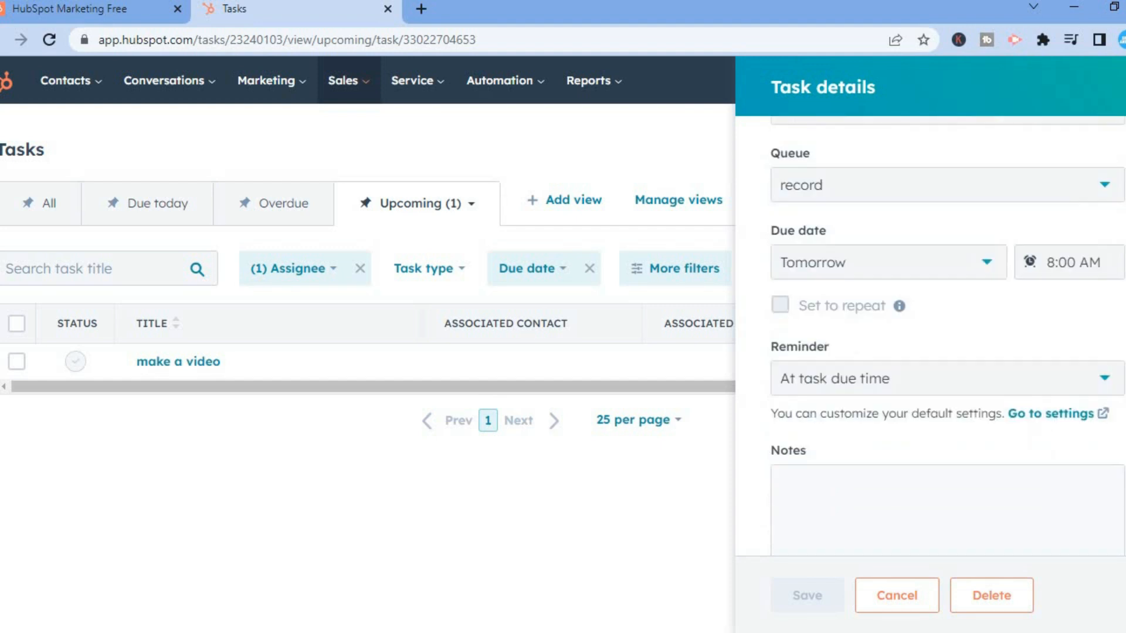
click(929, 247)
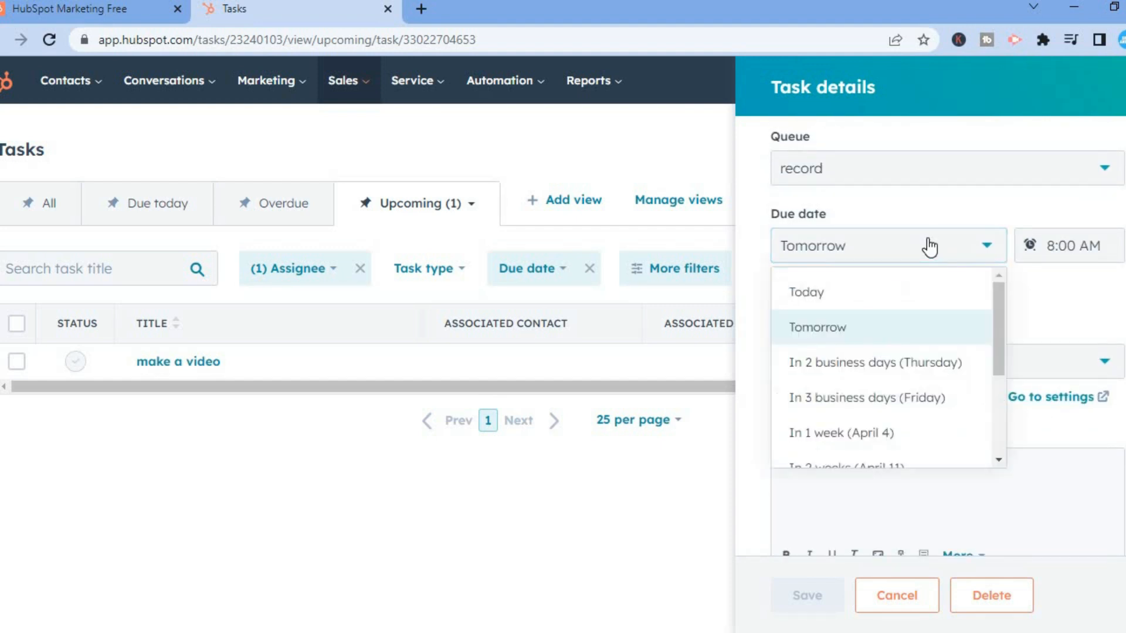
click(912, 362)
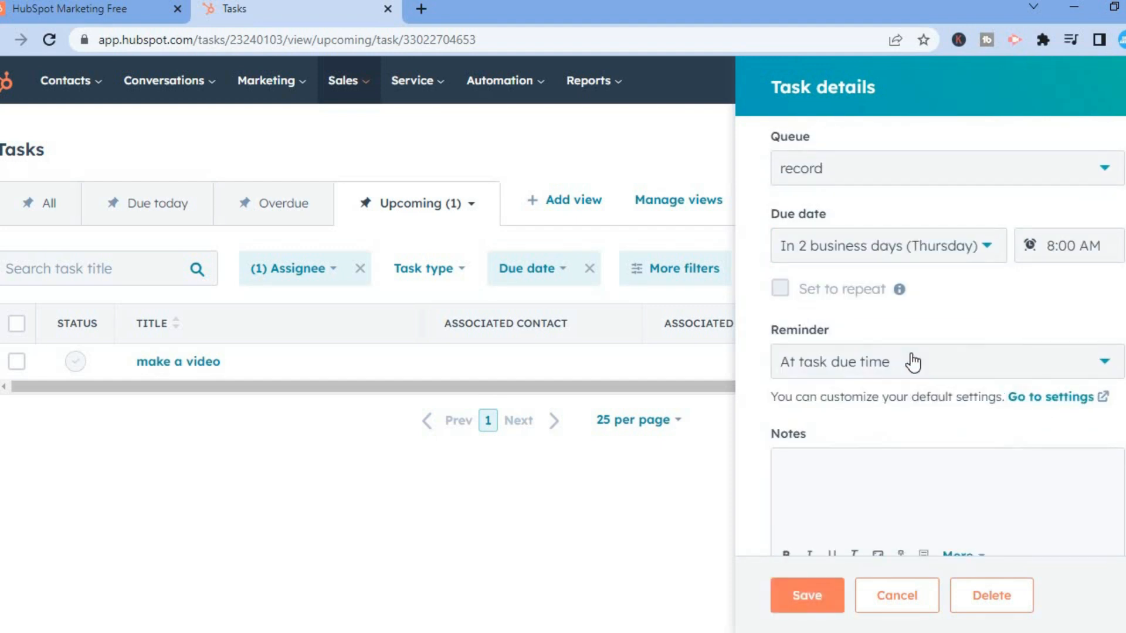
click(783, 598)
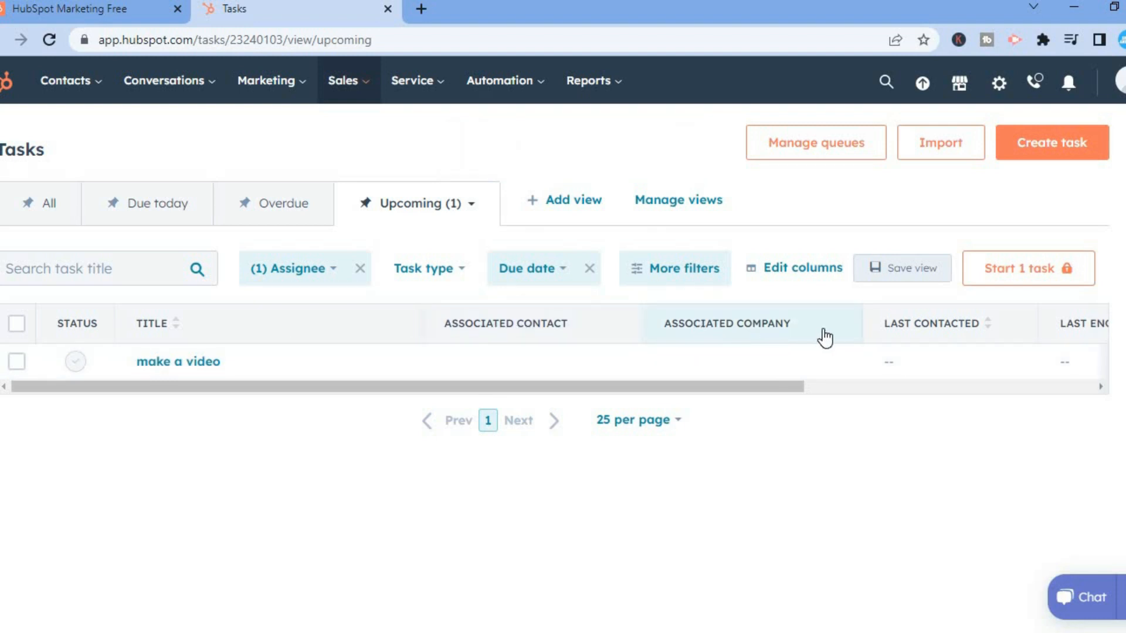
Look across the task table's columns and view the Insights, Feed and Schedule information beside the task list
drag(744, 386, 995, 402)
drag(820, 392, 557, 379)
click(1047, 154)
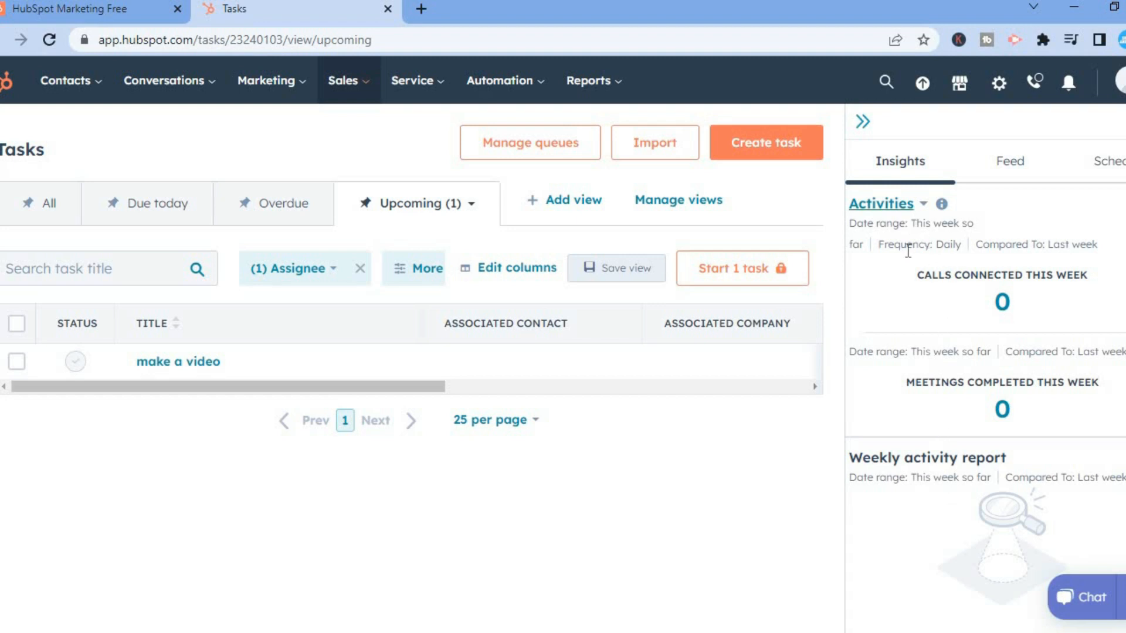
mouse_move(887, 234)
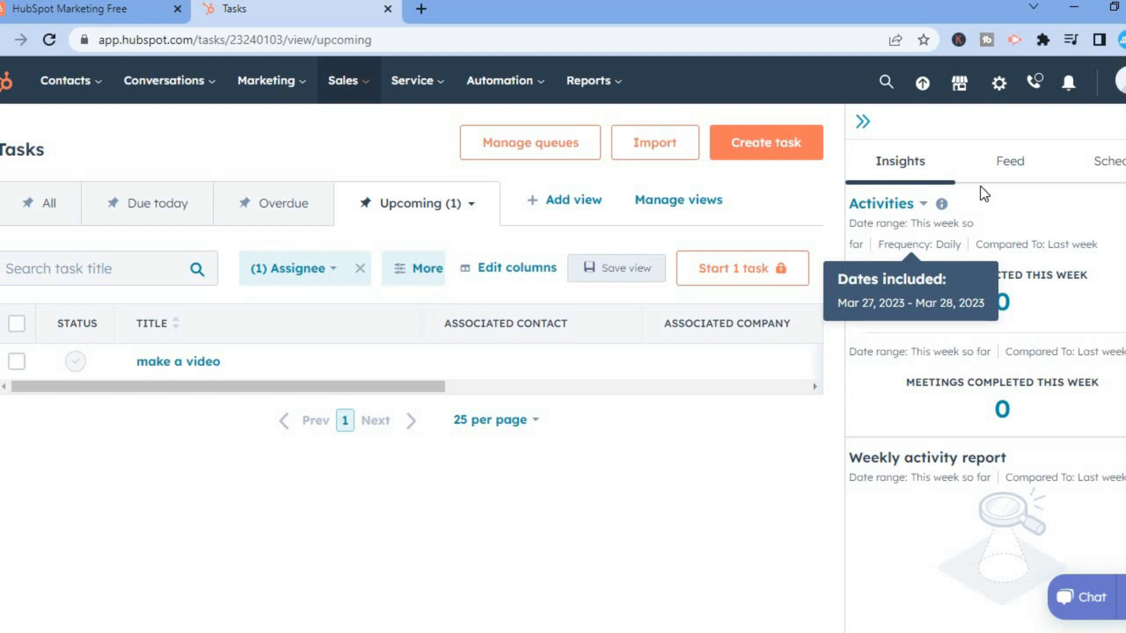
click(1005, 177)
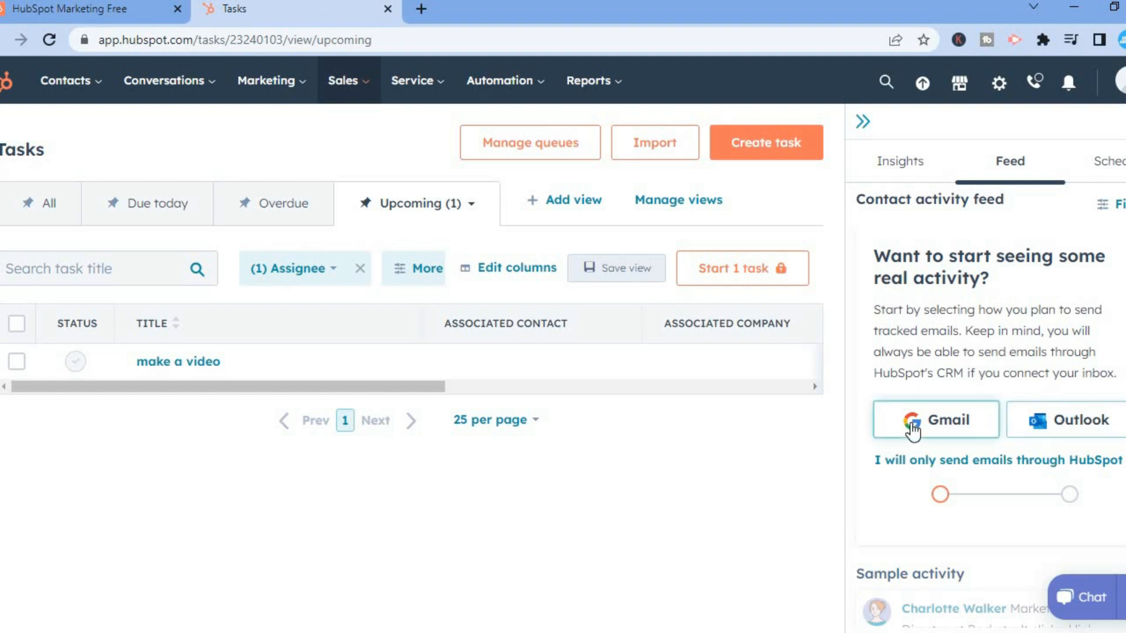
scroll(1028, 435, down, 3)
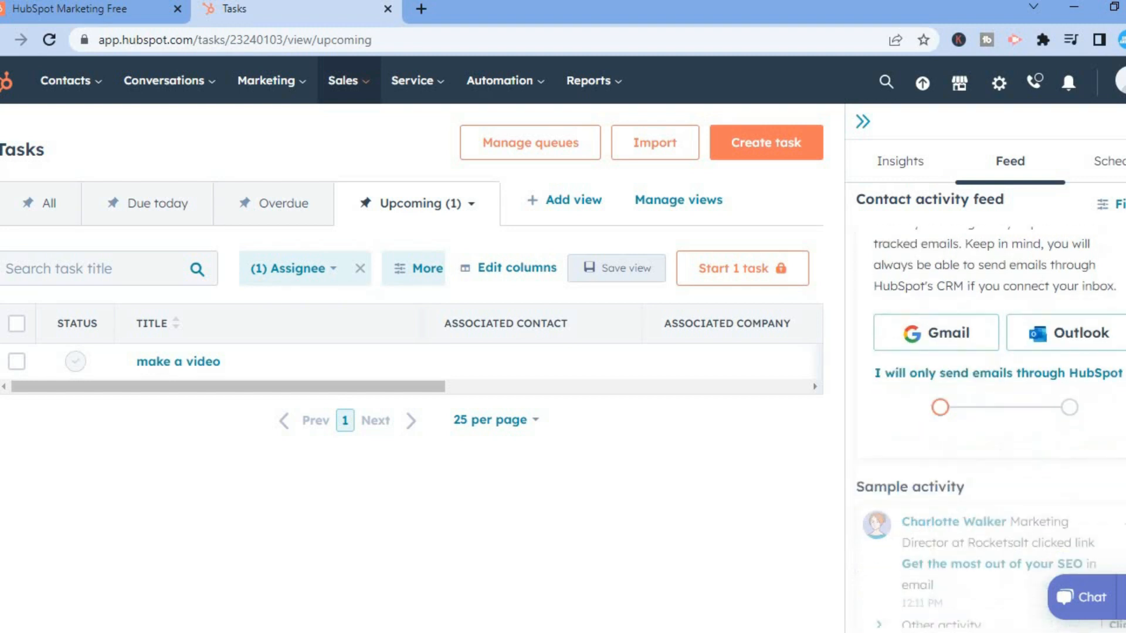
scroll(990, 427, up, 5)
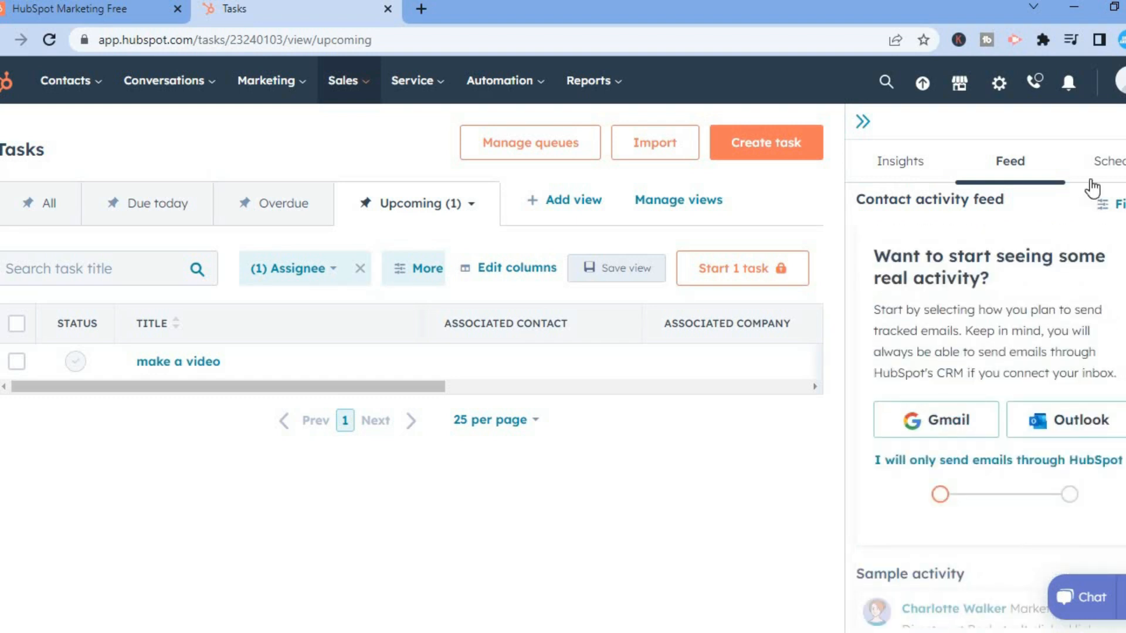
click(1111, 165)
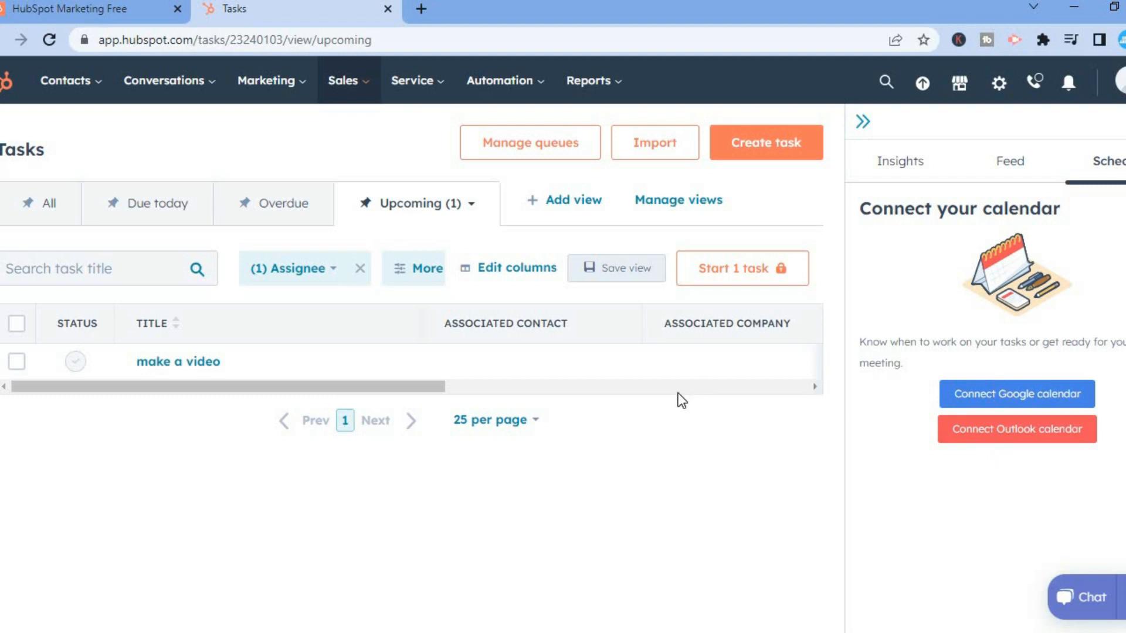
Examine the "make a video" task's row across to the task type and due date columns and return towards its title
drag(417, 386, 468, 386)
drag(631, 384, 797, 388)
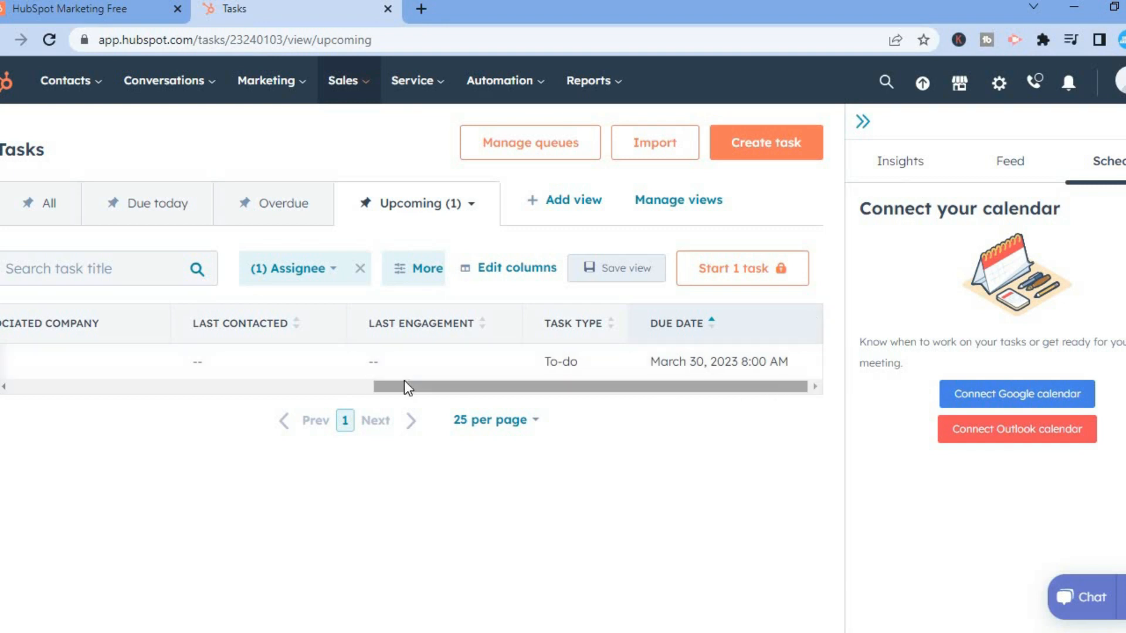
drag(424, 392, 103, 389)
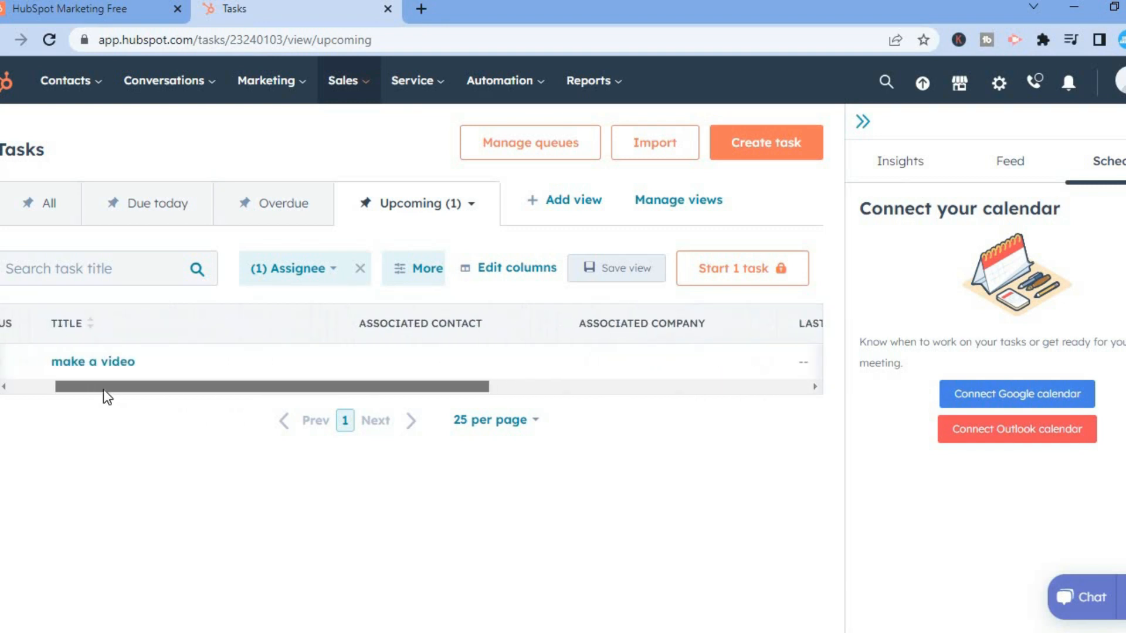